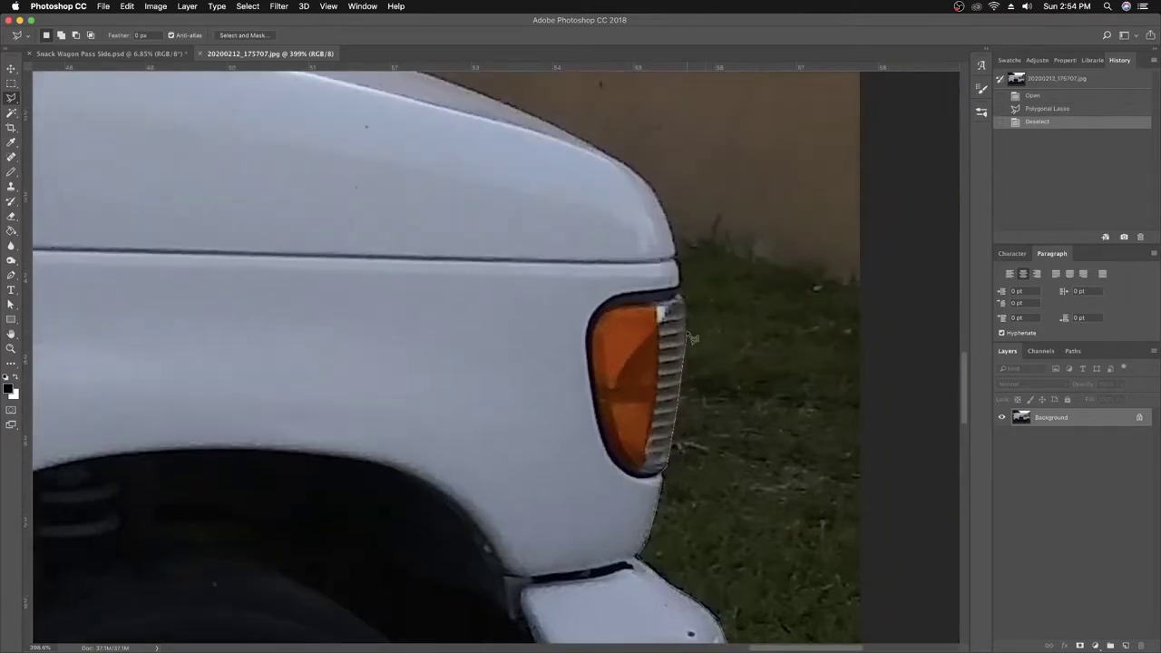
Trace the rest of the van's outline with the Polygonal Lasso, along the hood and raised roof, and close the selection
{"action": "scroll", "coordinate": [691, 311], "scroll_direction": "up", "scroll_amount": 20}
{"action": "scroll", "coordinate": [692, 310], "scroll_direction": "left", "scroll_amount": 10}
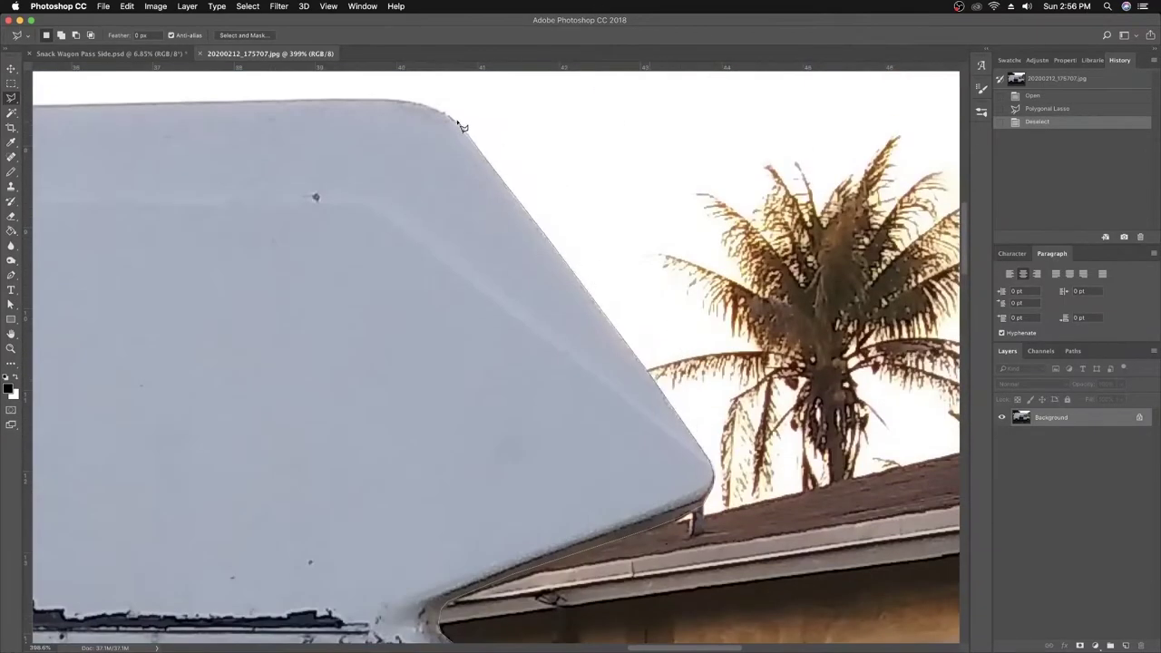
{"action": "scroll", "coordinate": [370, 107], "scroll_direction": "left", "scroll_amount": 15}
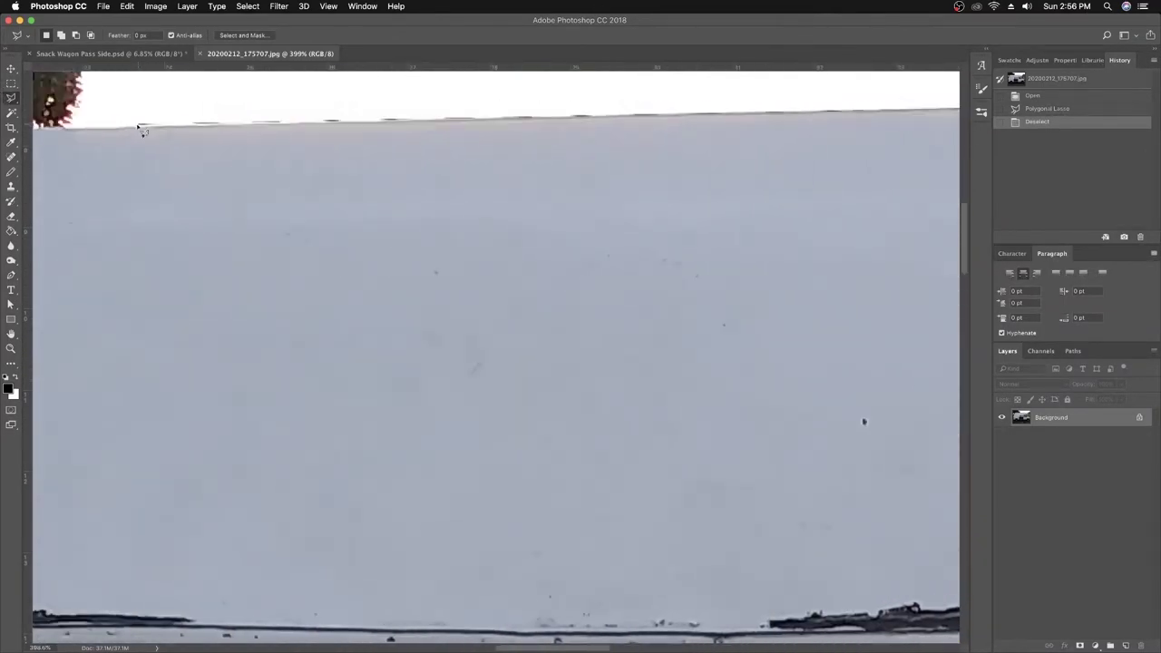
{"action": "scroll", "coordinate": [148, 441], "scroll_direction": "right", "scroll_amount": 10}
{"action": "left_click", "coordinate": [105, 456]}
{"action": "key", "text": "z"}
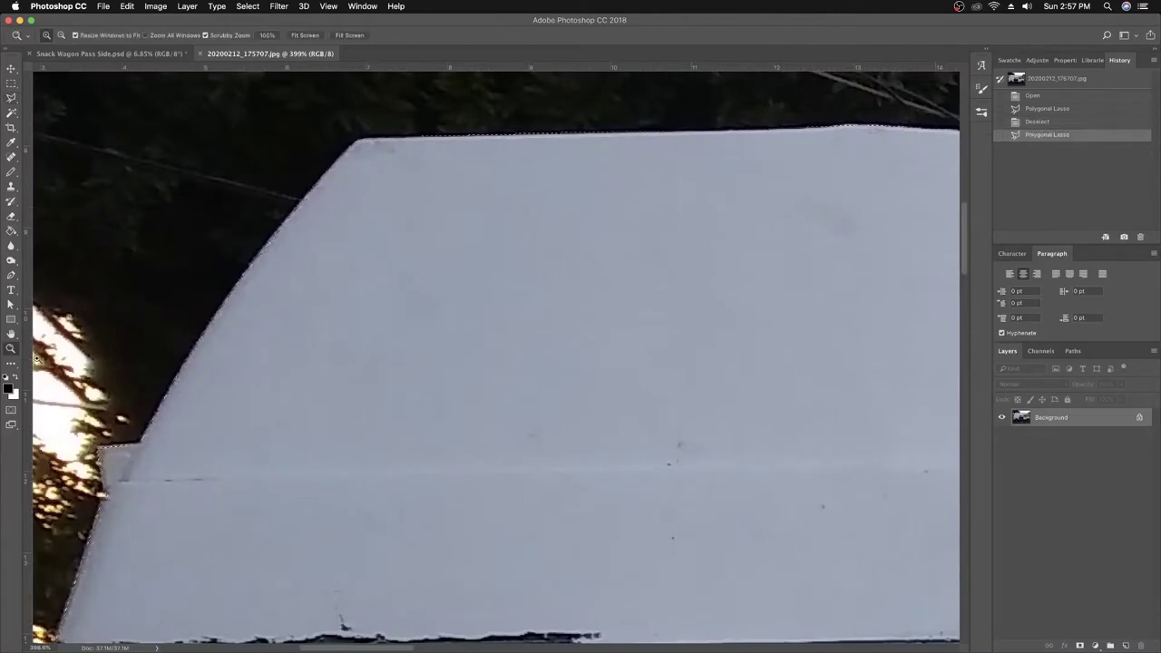
Isolate the van on a duplicate layer by clearing everything outside the selection, hide the original Background layer, and deselect
{"action": "key", "text": "super+0"}
{"action": "key", "text": "super+j"}
{"action": "key", "text": "super+shift+i"}
{"action": "key", "text": "Delete"}
{"action": "left_click", "coordinate": [1002, 435]}
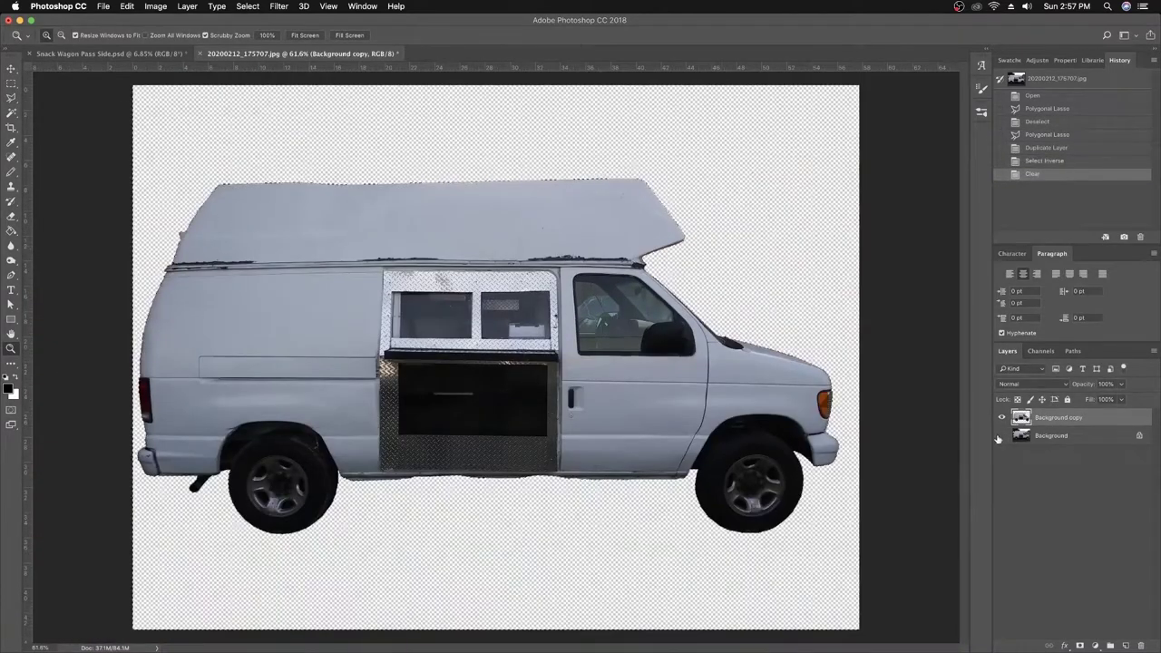
{"action": "key", "text": "m"}
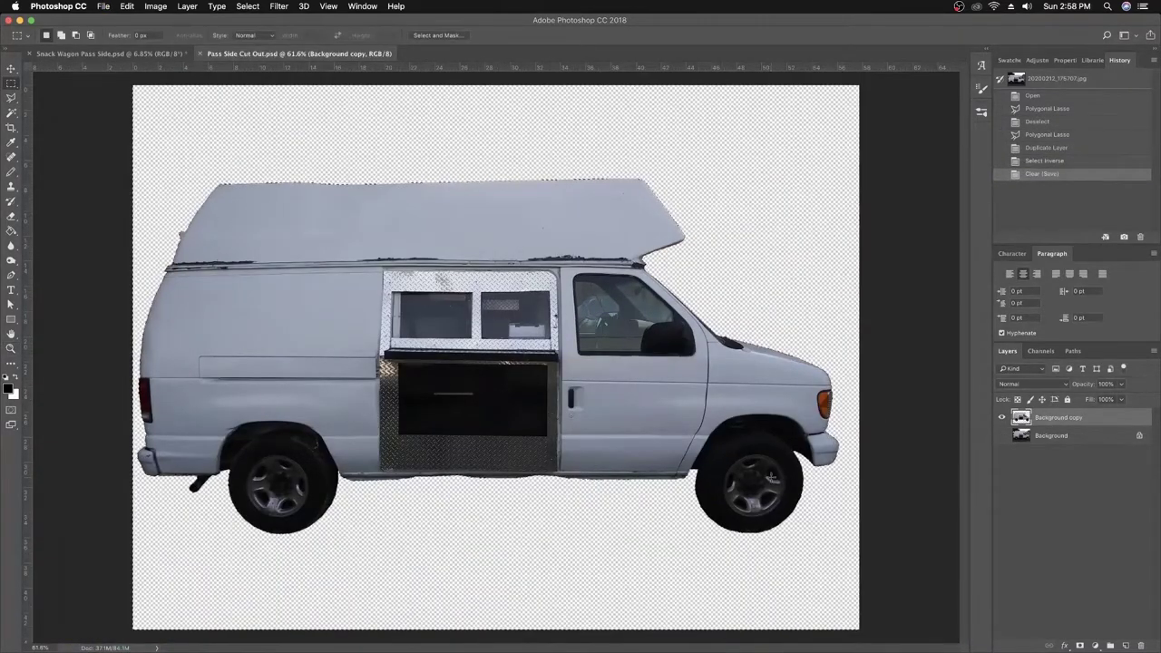
{"action": "key", "text": "super+d"}
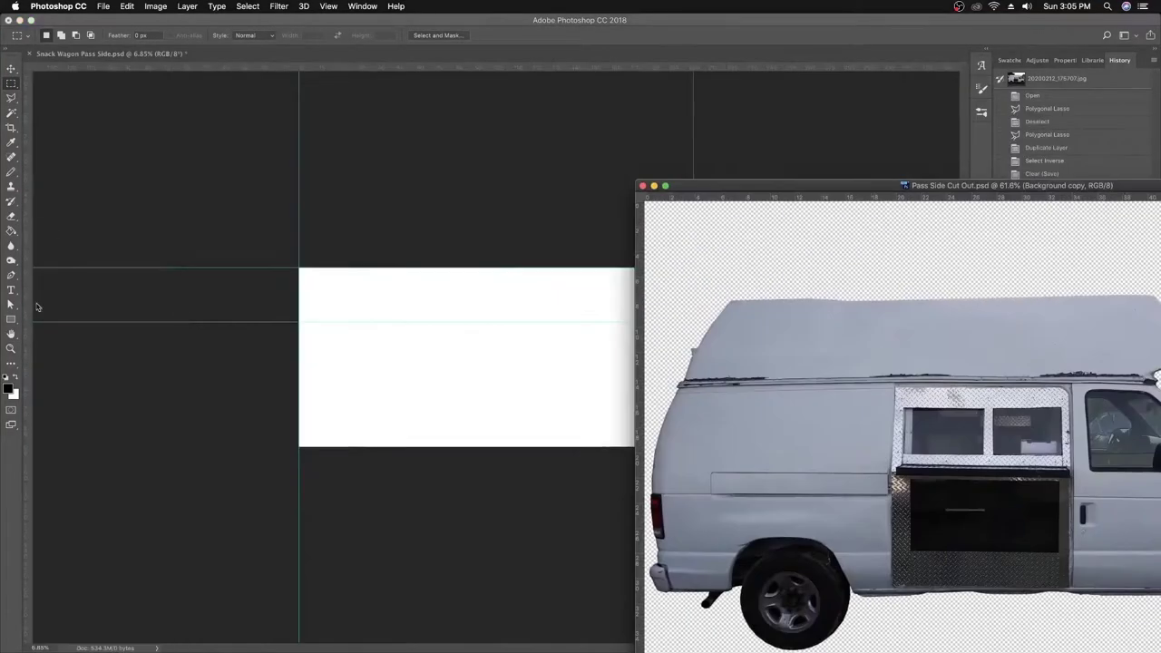
Bring the cut-out van into the Snack Wagon Pass Side document and enlarge it to fill the canvas
{"action": "left_click_drag", "start_coordinate": [816, 186], "coordinate": [417, 310]}
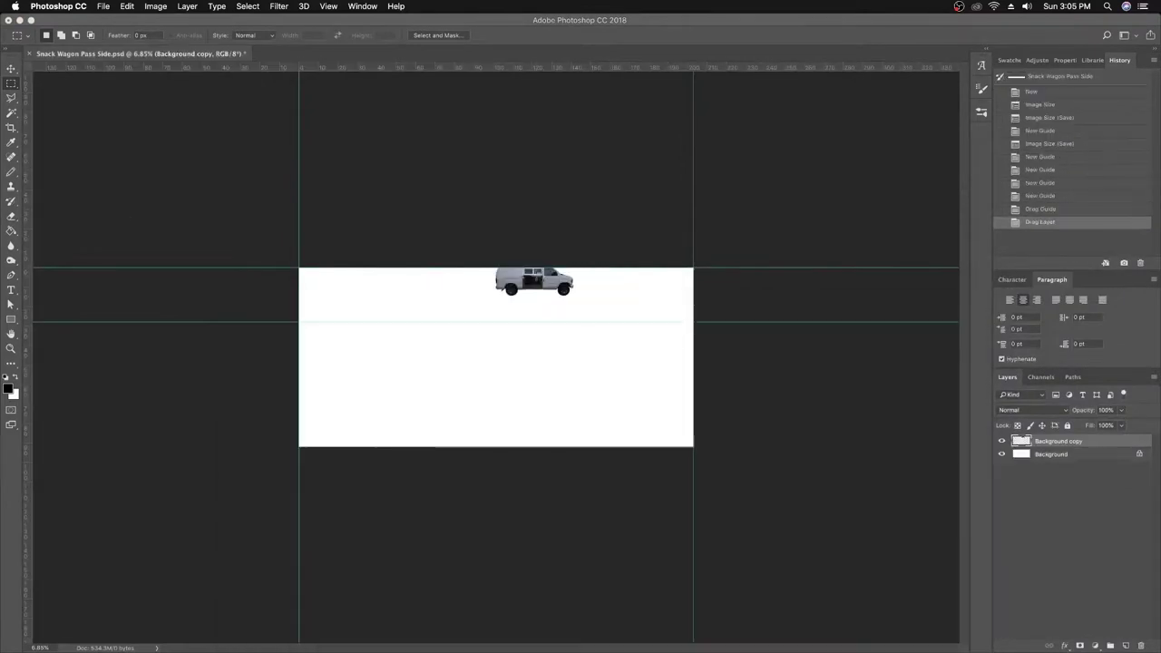
{"action": "key", "text": "v"}
{"action": "left_click_drag", "start_coordinate": [533, 283], "coordinate": [454, 349]}
{"action": "key", "text": "super+t"}
{"action": "left_click_drag", "start_coordinate": [513, 378], "coordinate": [687, 469]}
{"action": "left_click_drag", "start_coordinate": [401, 324], "coordinate": [310, 271]}
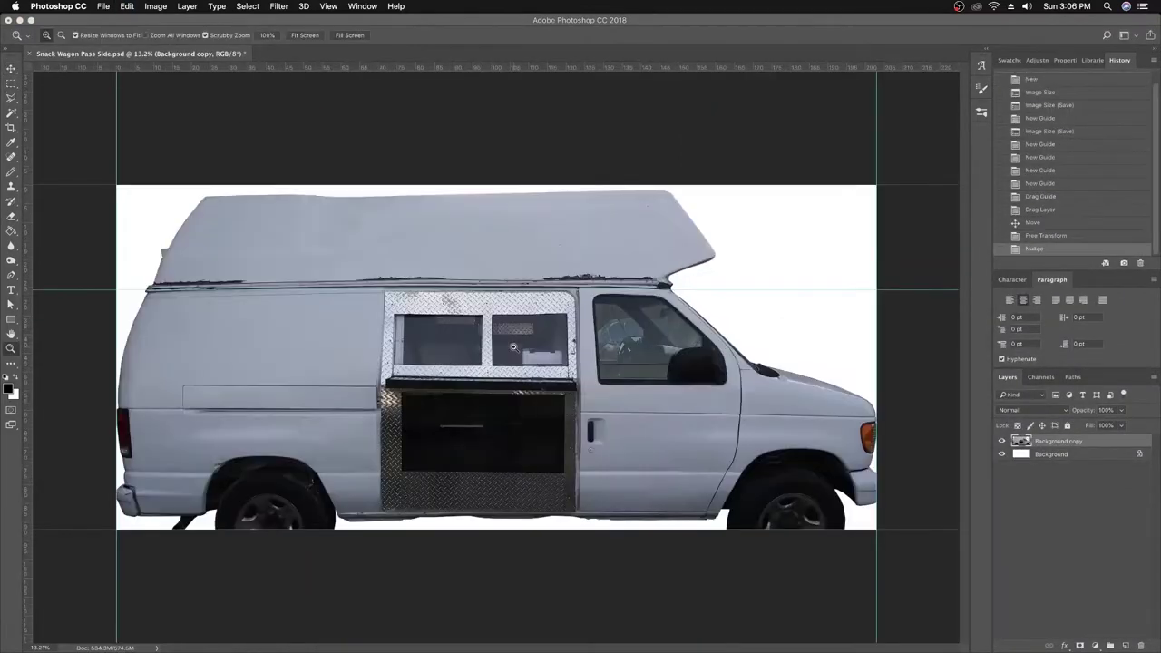
Fine-tune the van's edges so it spans the canvas between the guides
{"action": "left_click_drag", "start_coordinate": [499, 189], "coordinate": [499, 185]}
{"action": "left_click_drag", "start_coordinate": [500, 581], "coordinate": [501, 591]}
{"action": "left_click_drag", "start_coordinate": [114, 388], "coordinate": [112, 388]}
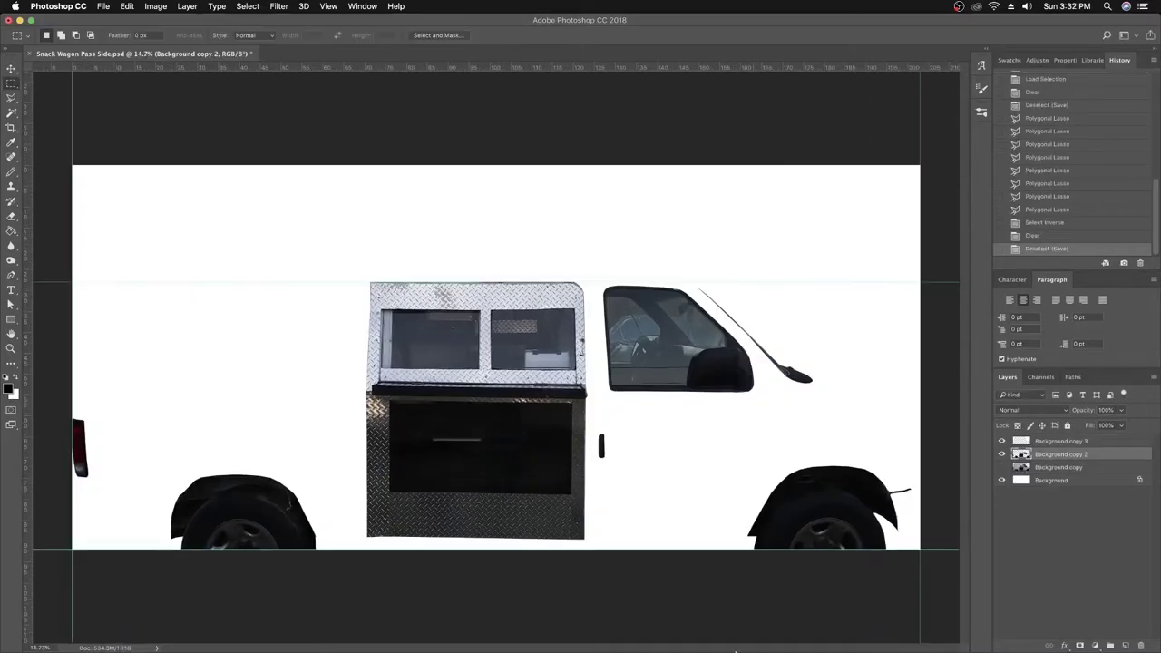
Switch to Chrome and pick a colourful picture from the "background" image search results for the van wrap
{"action": "mouse_move", "coordinate": [1094, 640]}
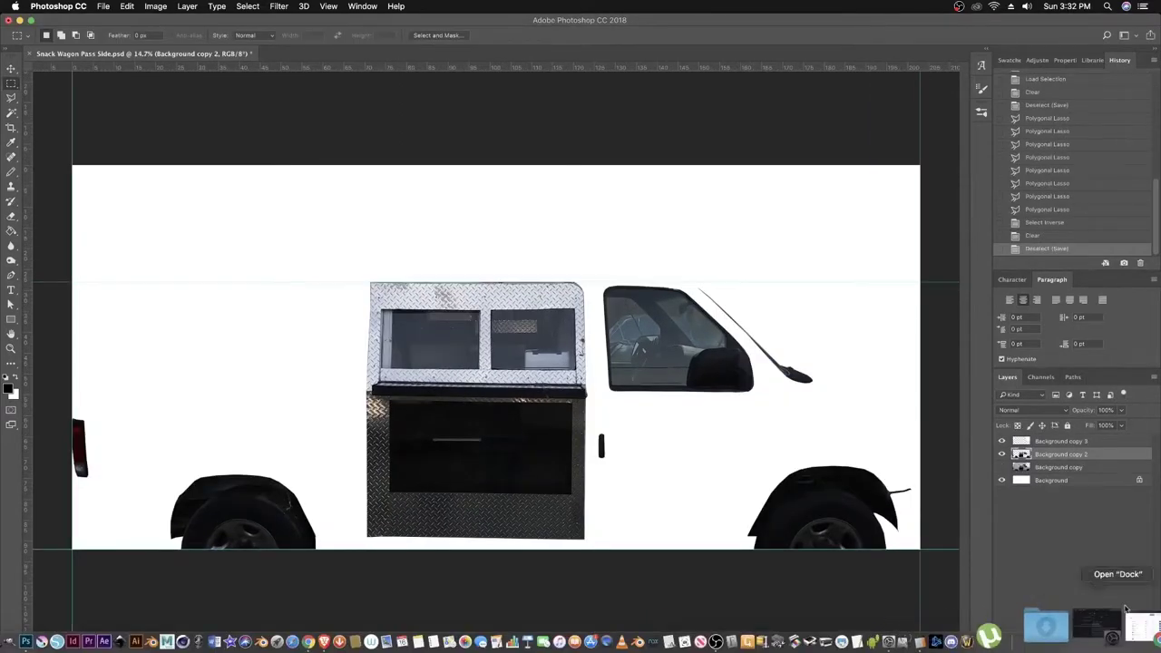
{"action": "left_click", "coordinate": [1125, 609]}
{"action": "left_click", "coordinate": [888, 239]}
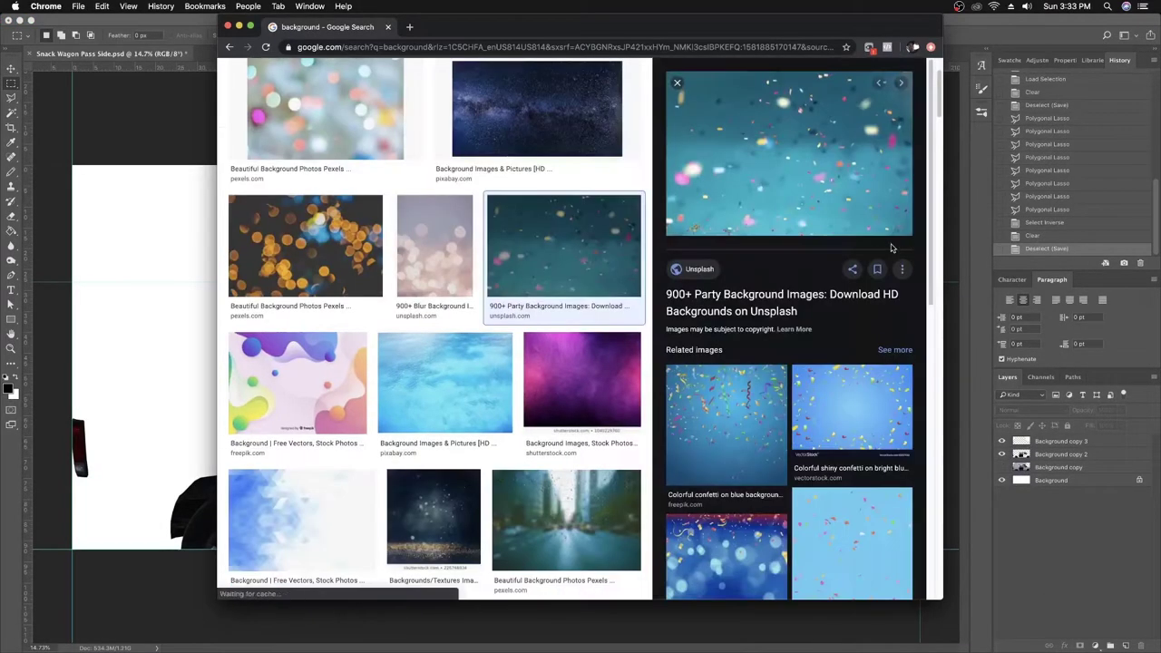
{"action": "scroll", "coordinate": [435, 362], "scroll_direction": "down", "scroll_amount": 10}
{"action": "left_click", "coordinate": [332, 363]}
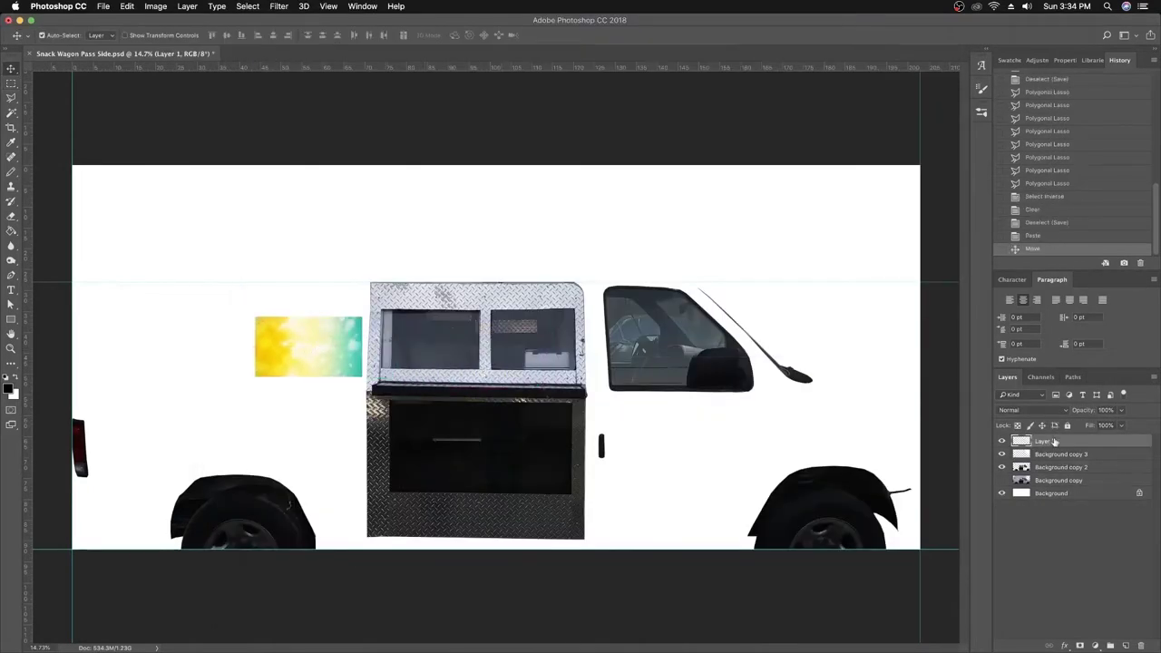
Send the pasted yellow-to-teal background image one layer down and scale it to cover the whole canvas
{"action": "key", "text": "super+bracketleft"}
{"action": "key", "text": "super+t"}
{"action": "left_click_drag", "start_coordinate": [365, 379], "coordinate": [698, 565]}
{"action": "left_click_drag", "start_coordinate": [696, 315], "coordinate": [920, 186]}
{"action": "left_click_drag", "start_coordinate": [255, 187], "coordinate": [70, 168]}
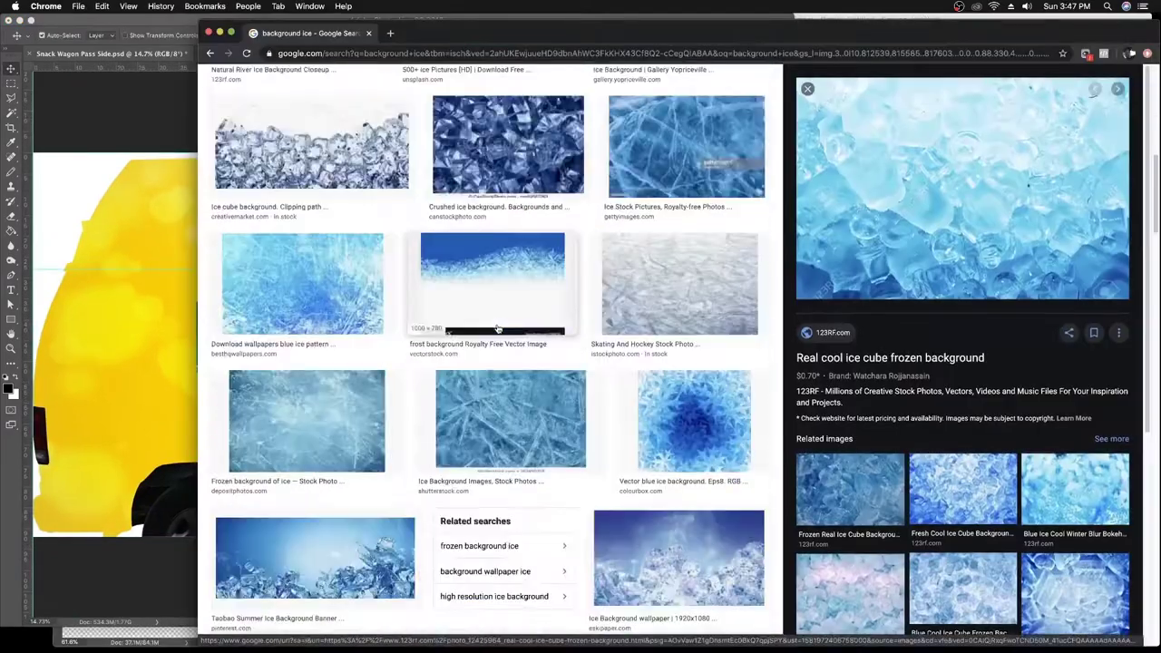
Choose a blue ice picture from the "background ice" image results in Chrome
{"action": "scroll", "coordinate": [497, 329], "scroll_direction": "down", "scroll_amount": 5}
{"action": "left_click", "coordinate": [314, 328]}
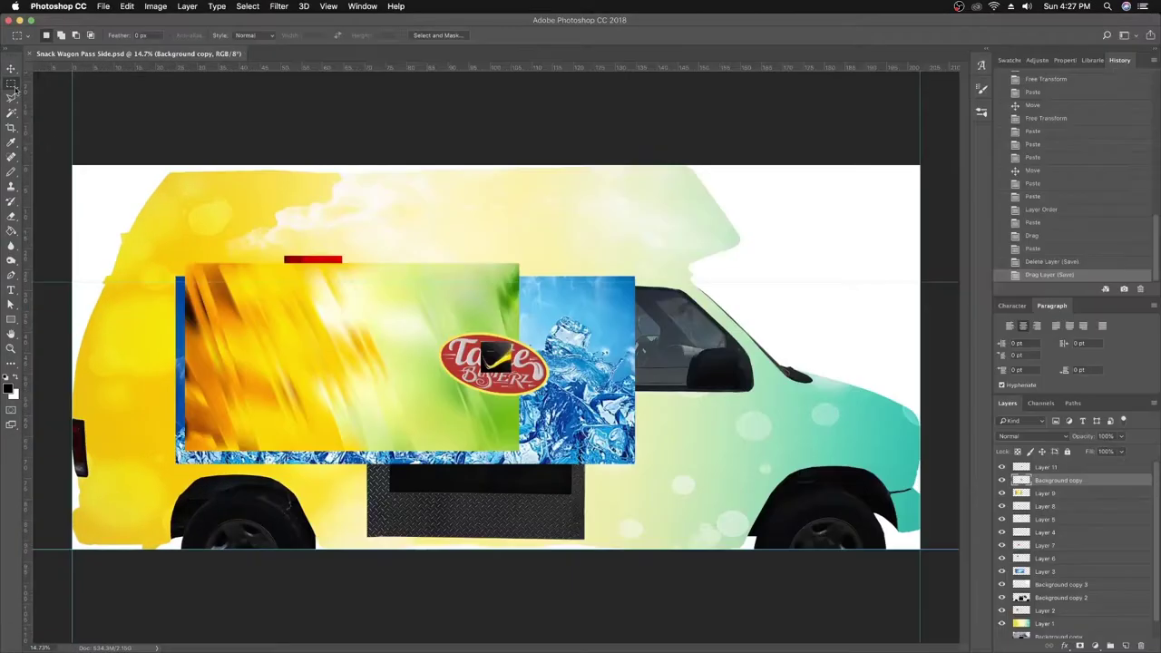
Move the Taste Busterz logo onto the van's rear side and shift the yellow-green streaked image toward the van's middle
{"action": "key", "text": "v"}
{"action": "left_click_drag", "start_coordinate": [495, 363], "coordinate": [213, 350]}
{"action": "left_click_drag", "start_coordinate": [348, 358], "coordinate": [494, 353]}
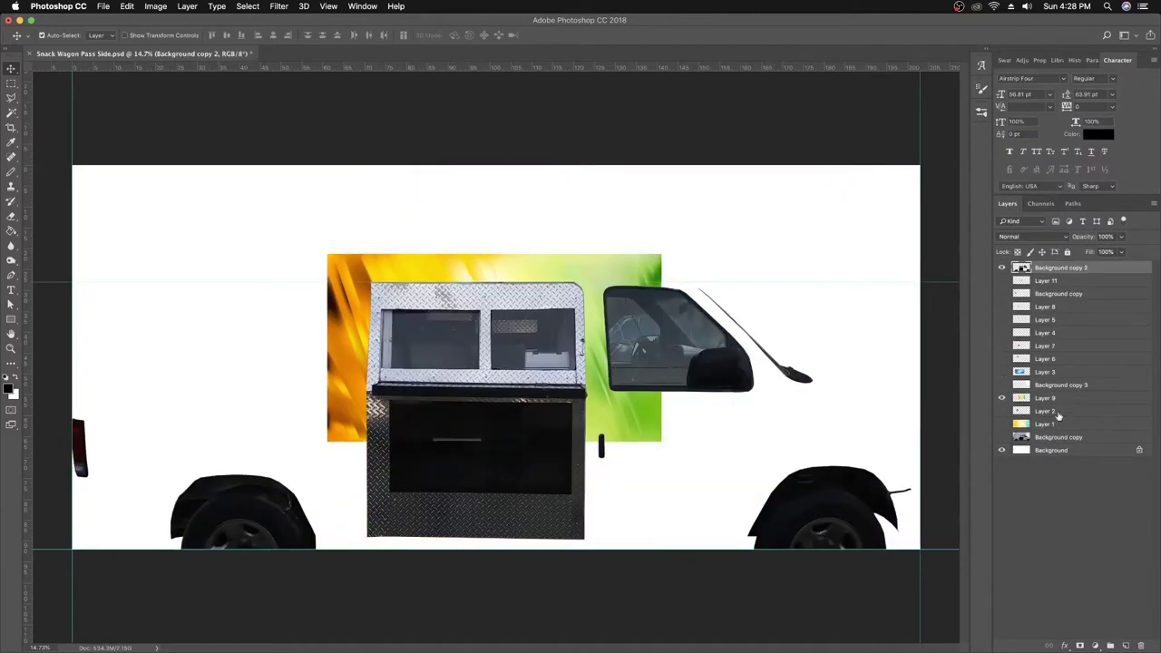
Scale the yellow-green streaked image on Layer 9 to cover the full canvas behind the van
{"action": "left_click", "coordinate": [1043, 397]}
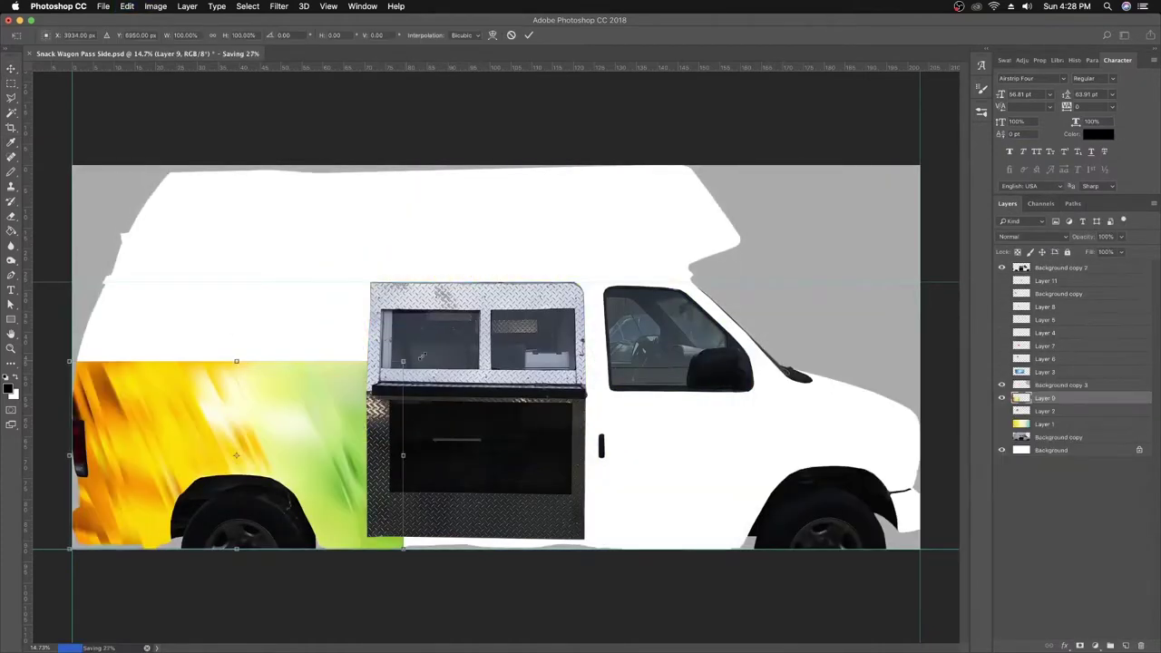
{"action": "left_click_drag", "start_coordinate": [403, 361], "coordinate": [922, 165]}
{"action": "left_click_drag", "start_coordinate": [494, 549], "coordinate": [494, 551]}
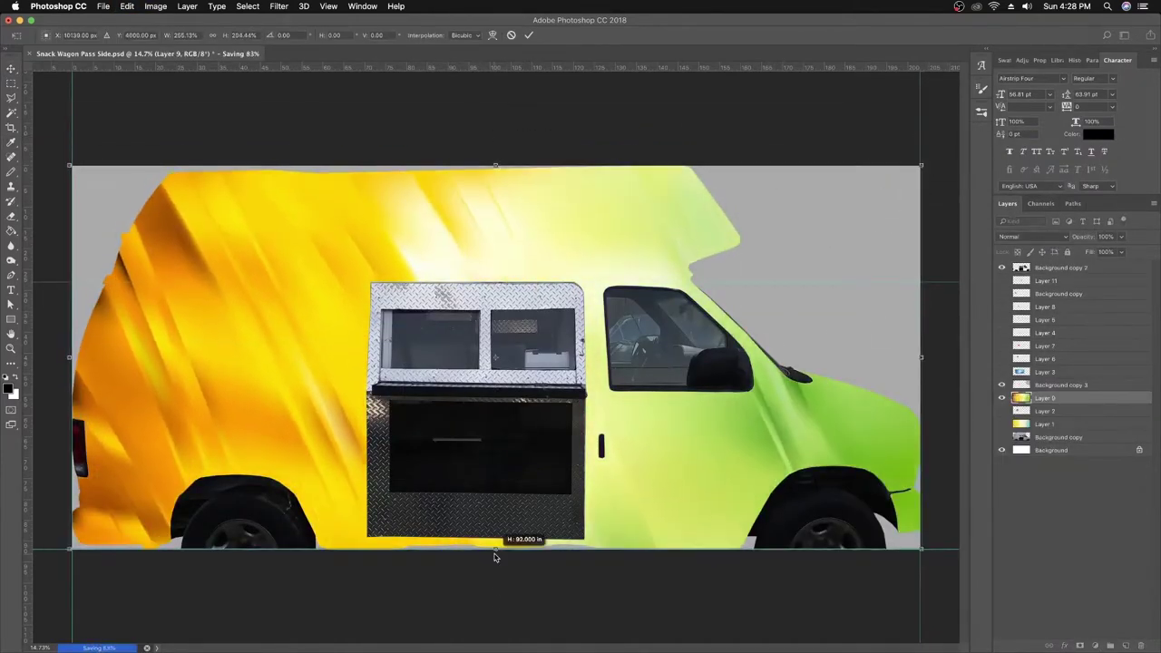
{"action": "key", "text": "Return"}
Show the Taste Busterz logo, name its layer Logo, and reposition and resize it on the van's rear panel
{"action": "left_click", "coordinate": [1001, 293]}
{"action": "left_click", "coordinate": [1050, 294]}
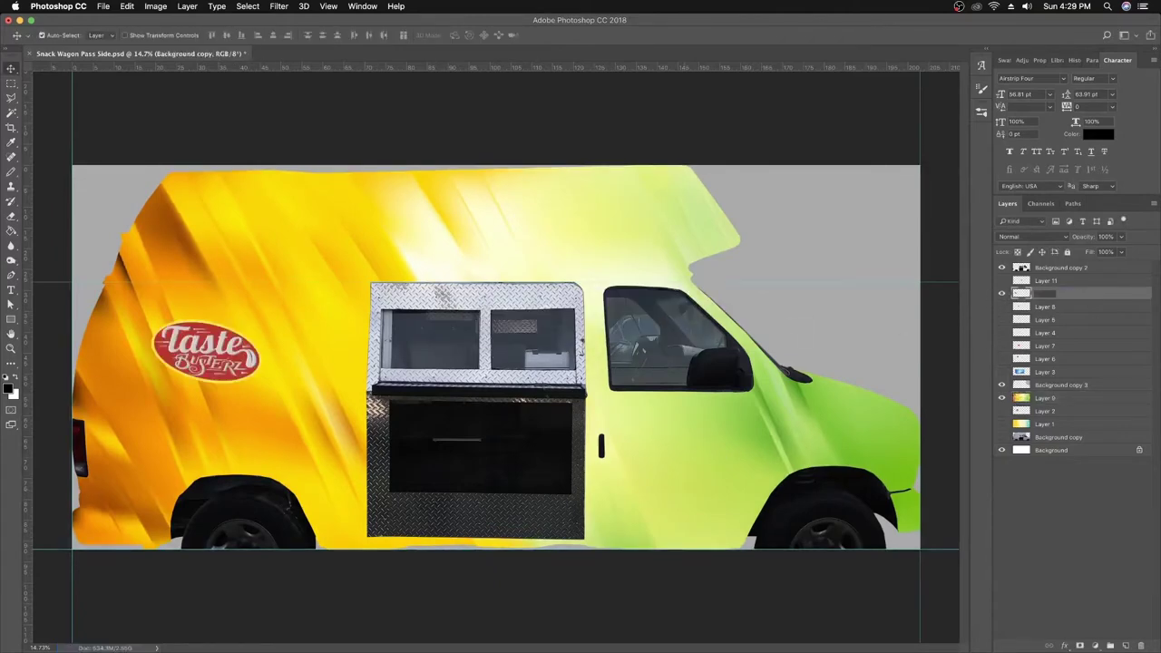
{"action": "left_click_drag", "start_coordinate": [221, 365], "coordinate": [202, 344]}
{"action": "key", "text": "ctrl+t"}
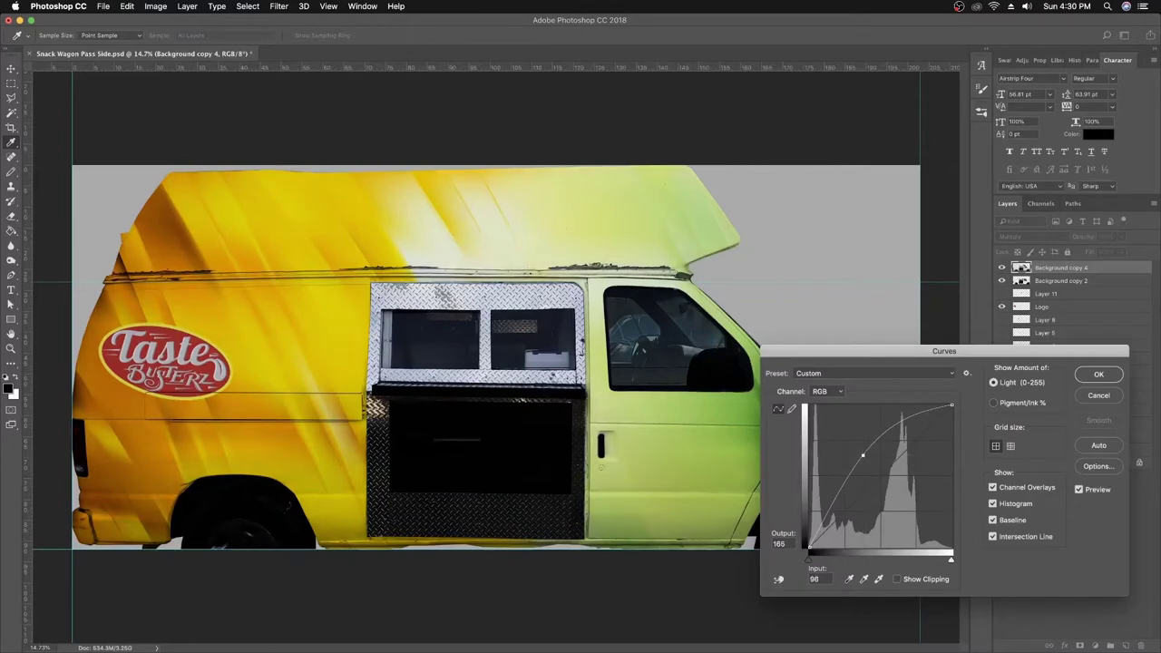
Brighten the Background copy 4 layer with a Curves point at input 96 and output 165
{"action": "key", "text": "Return"}
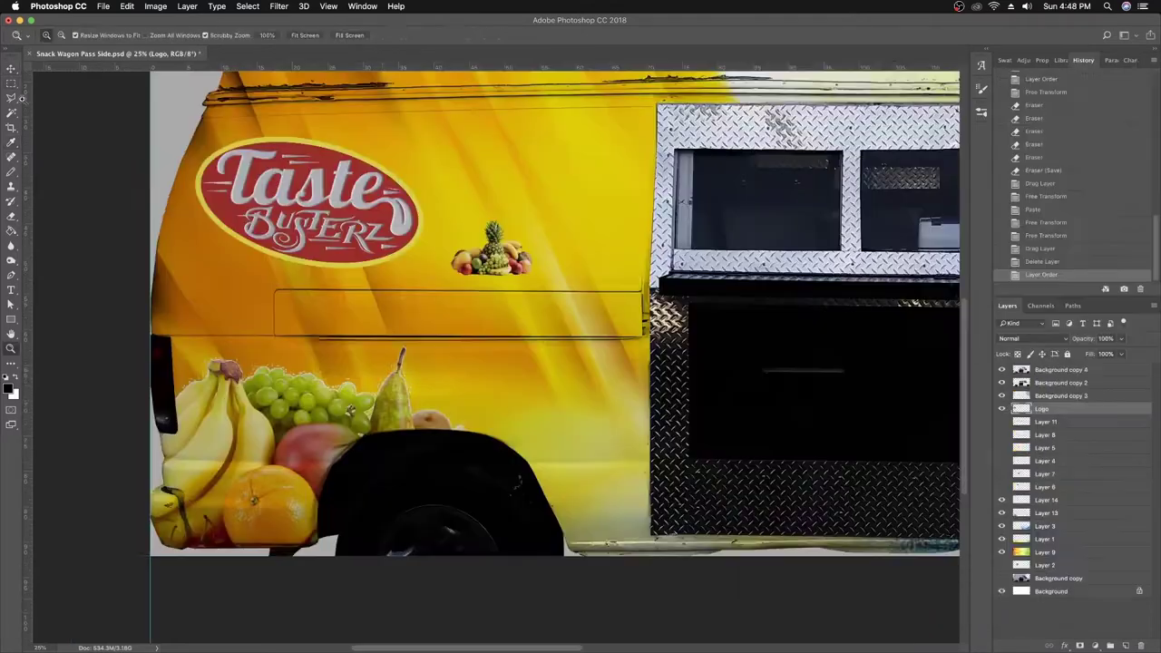
Enlarge the banana and fruit group above the rear wheel and scale up the small pineapple fruit pile
{"action": "key", "text": "ctrl+t"}
{"action": "key", "text": "Return"}
{"action": "key", "text": "alt+period"}
{"action": "key", "text": "ctrl+t"}
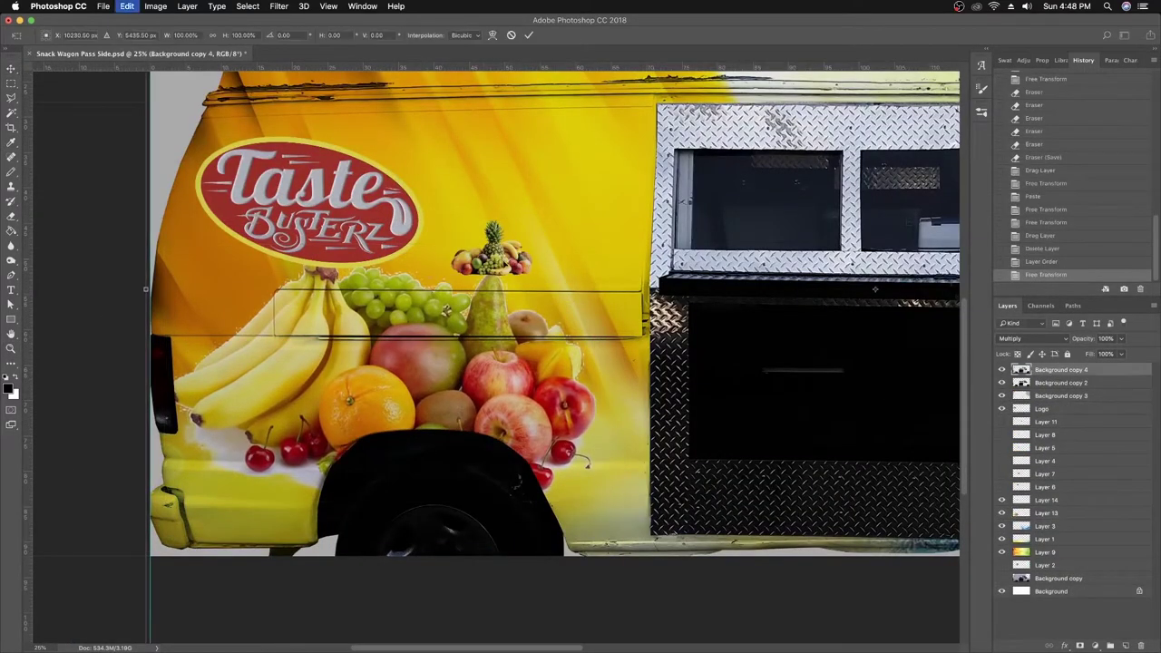
{"action": "left_click", "coordinate": [1020, 500]}
{"action": "key", "text": "ctrl+t"}
{"action": "left_click_drag", "start_coordinate": [531, 276], "coordinate": [633, 494]}
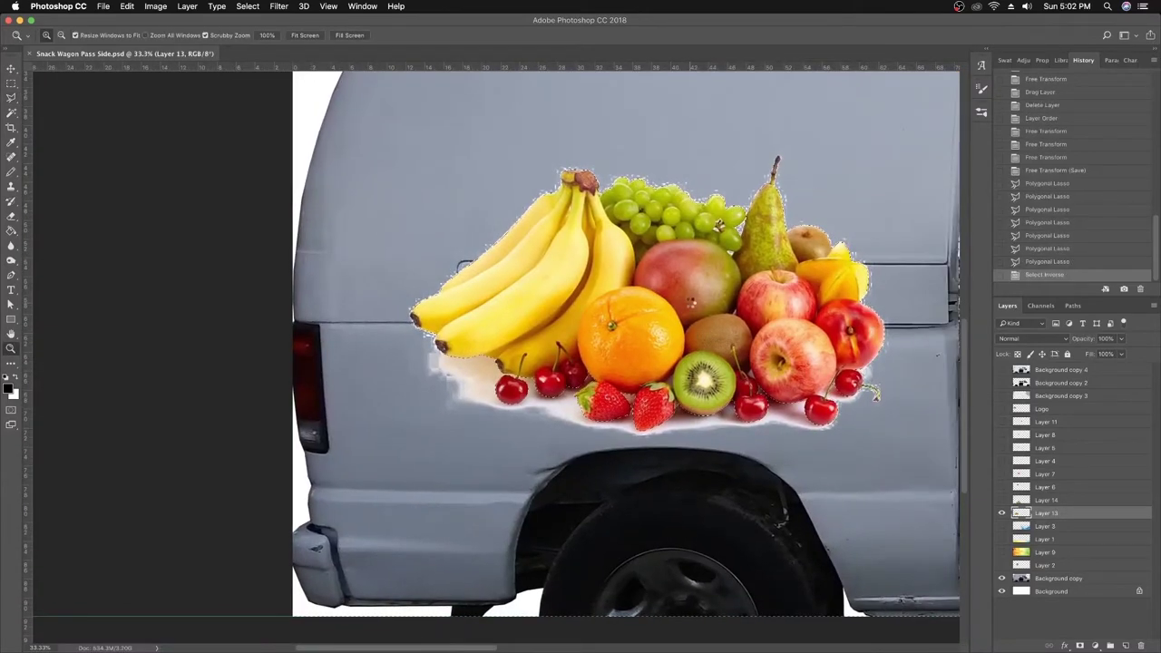
Delete the leftover white background around the fruit group on Layer 13 and deselect
{"action": "key", "text": "Delete"}
{"action": "left_click", "coordinate": [11, 83]}
{"action": "key", "text": "ctrl+d"}
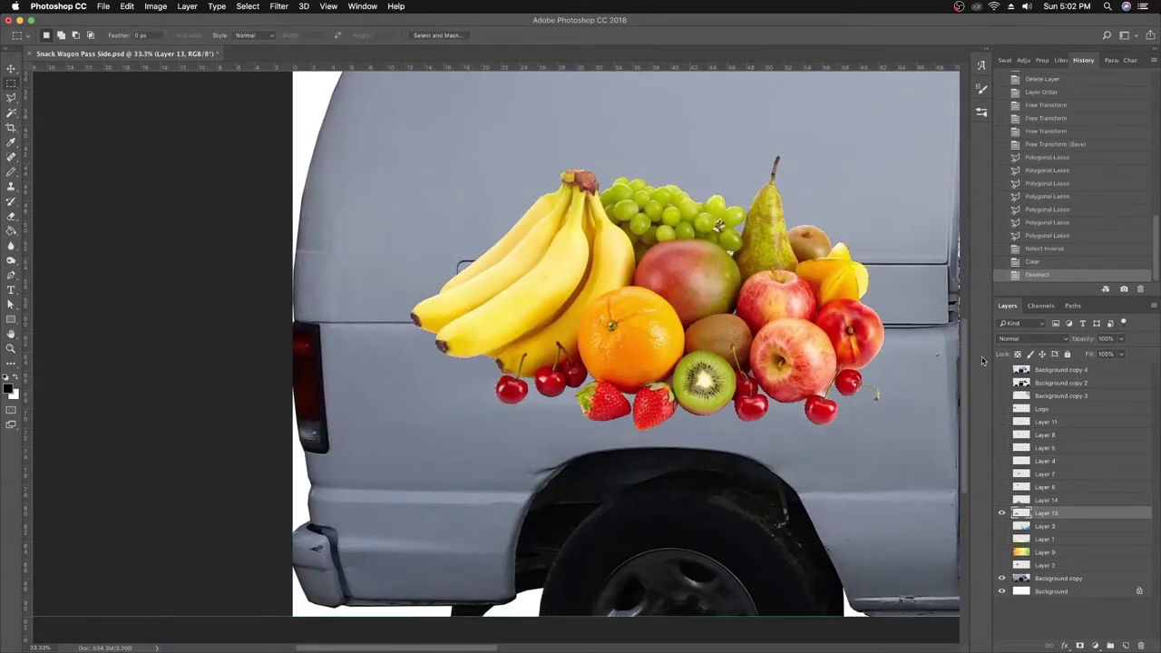
Hide the grey van photo layer, show the wrap background and van detail layers, and move the fruit group lower
{"action": "left_click", "coordinate": [1002, 577]}
{"action": "left_click", "coordinate": [1003, 552]}
{"action": "left_click", "coordinate": [1002, 396]}
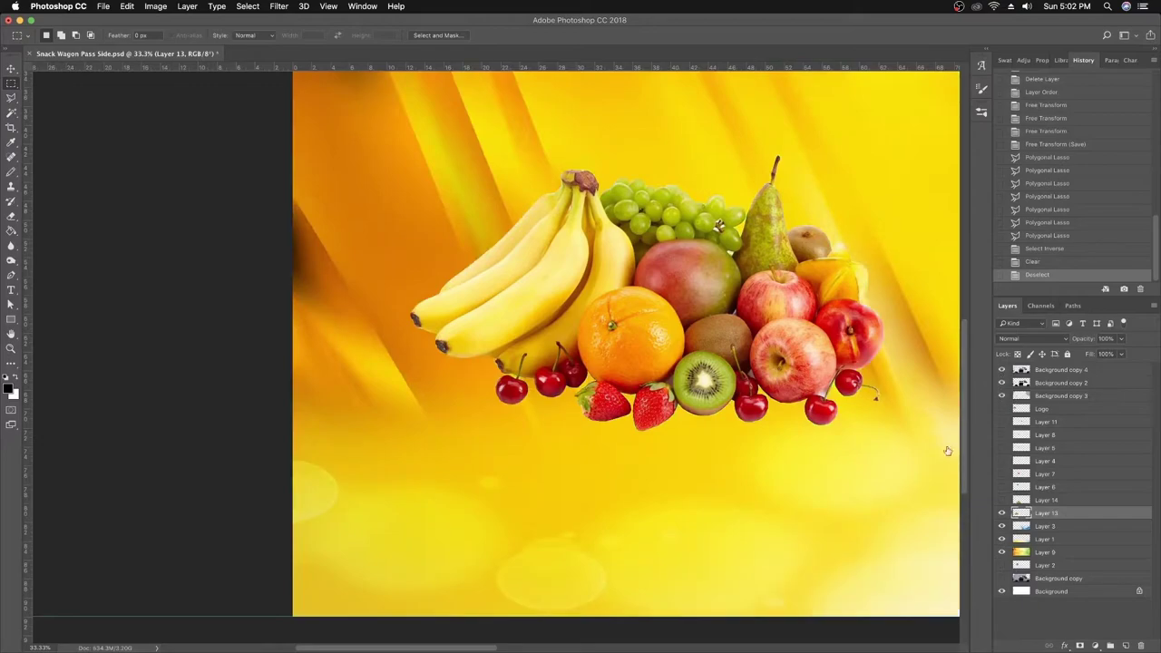
{"action": "left_click_drag", "start_coordinate": [1003, 382], "coordinate": [1002, 369]}
{"action": "key", "text": "ctrl+t"}
{"action": "left_click_drag", "start_coordinate": [649, 324], "coordinate": [644, 426]}
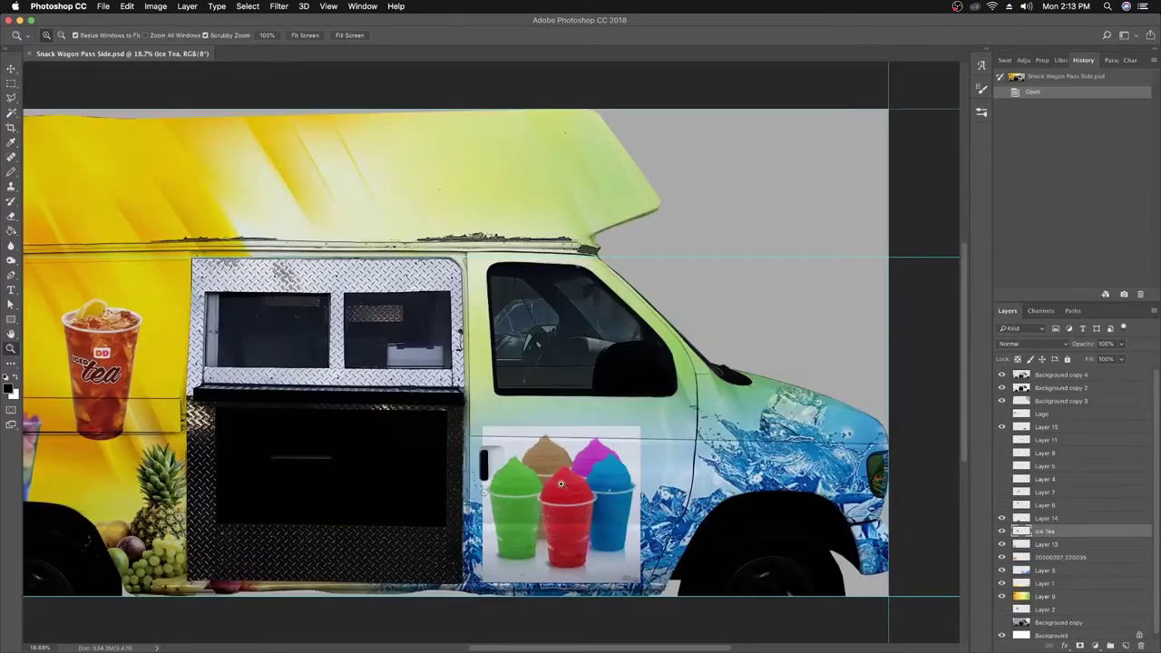
Clear the leftover background around the iced tea glass using the Polygonal Lasso
{"action": "left_click", "coordinate": [370, 283]}
{"action": "left_click", "coordinate": [370, 283]}
{"action": "key", "text": "l"}
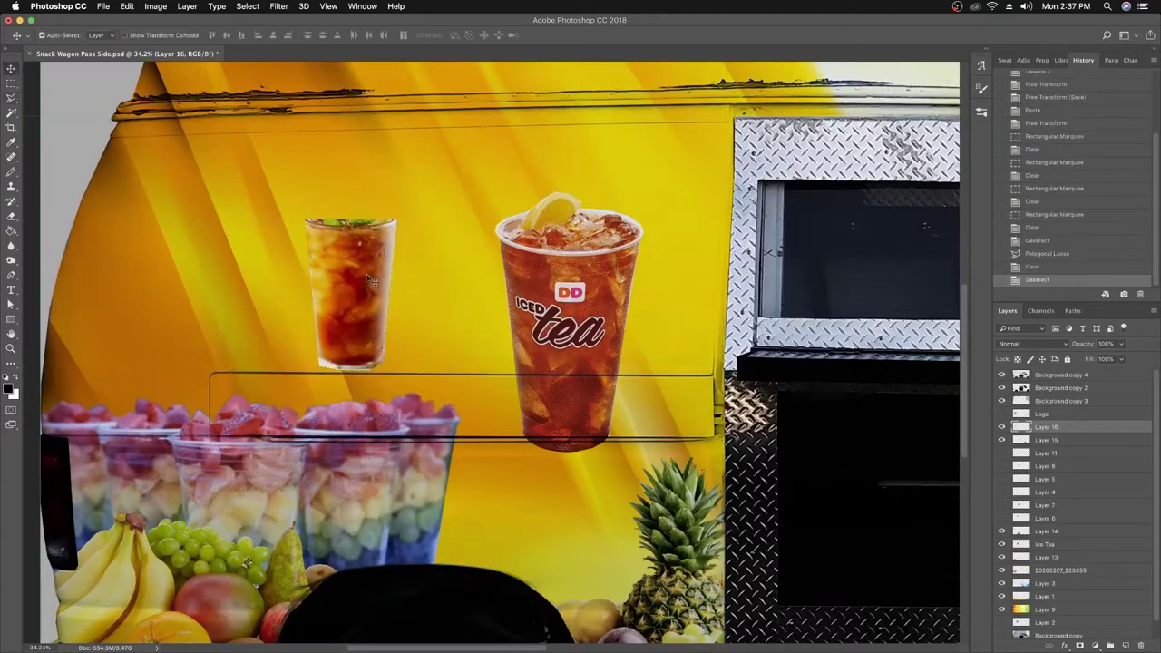
Move the plain iced tea glass over the branded iced tea cup, scale it to match, and select the Eraser tool
{"action": "left_click", "coordinate": [446, 285]}
{"action": "left_click", "coordinate": [1036, 266]}
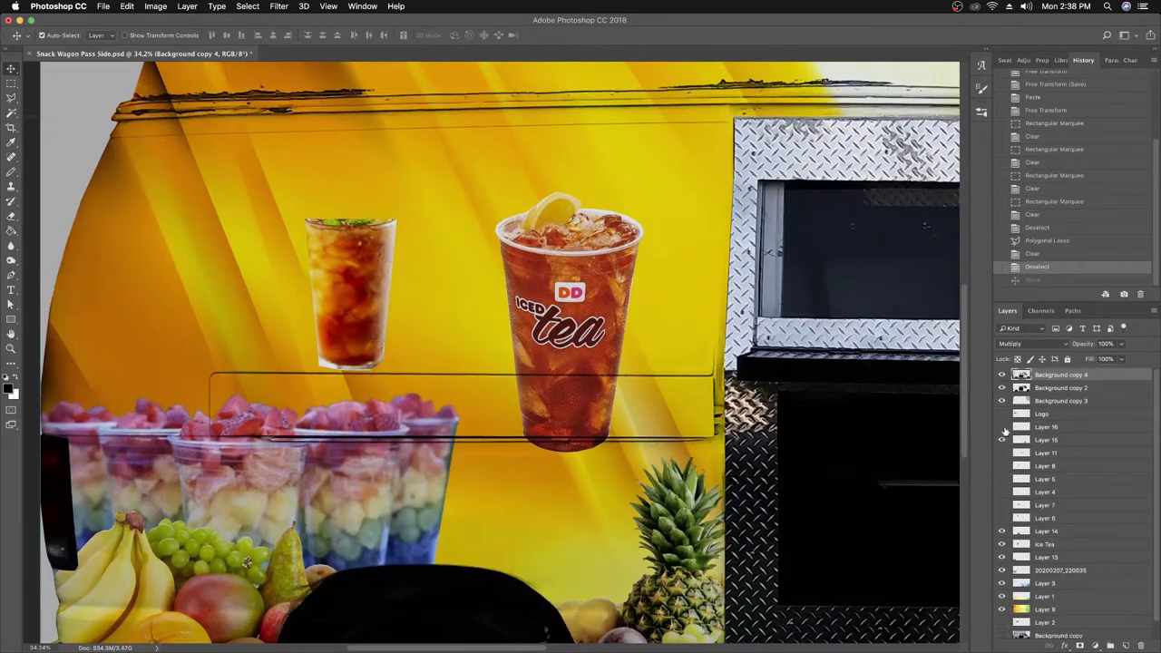
{"action": "left_click_drag", "start_coordinate": [350, 293], "coordinate": [552, 321]}
{"action": "key", "text": "ctrl+t"}
{"action": "left_click_drag", "start_coordinate": [598, 396], "coordinate": [637, 451]}
{"action": "left_click_drag", "start_coordinate": [506, 247], "coordinate": [501, 243]}
{"action": "left_click_drag", "start_coordinate": [635, 243], "coordinate": [637, 245]}
{"action": "key", "text": "Return"}
{"action": "left_click", "coordinate": [11, 215]}
{"action": "left_click", "coordinate": [63, 215]}
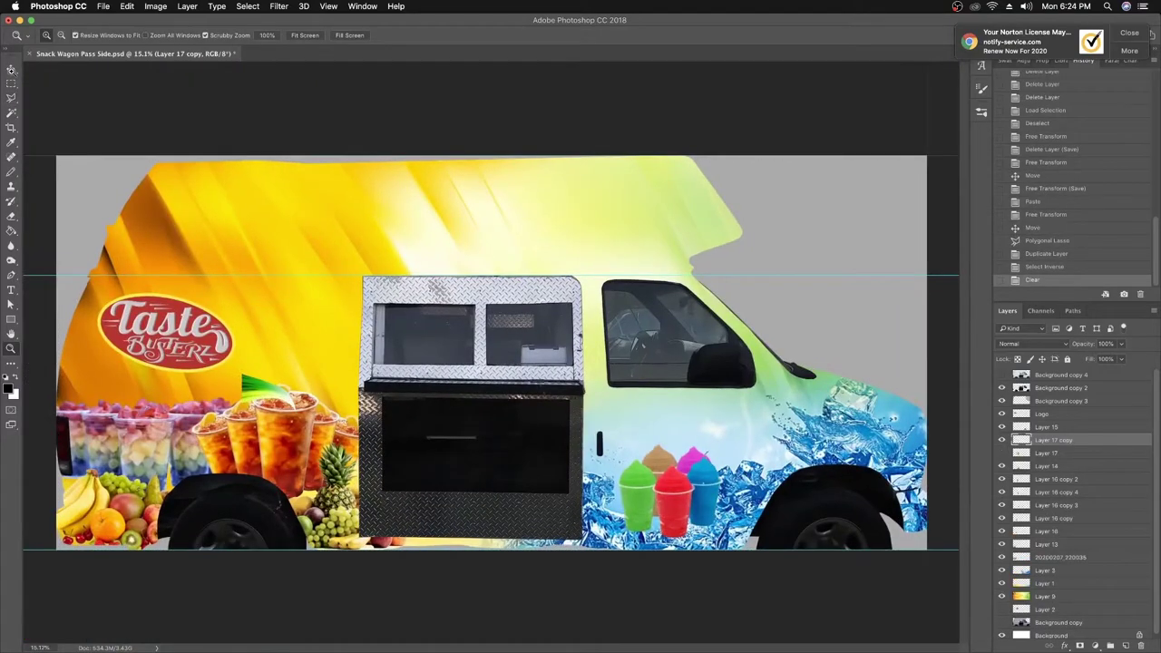
Deselect and stretch the green swoosh into a wide band behind the fruit along the van's lower rear side
{"action": "scroll", "coordinate": [128, 439], "scroll_direction": "up", "scroll_amount": 2}
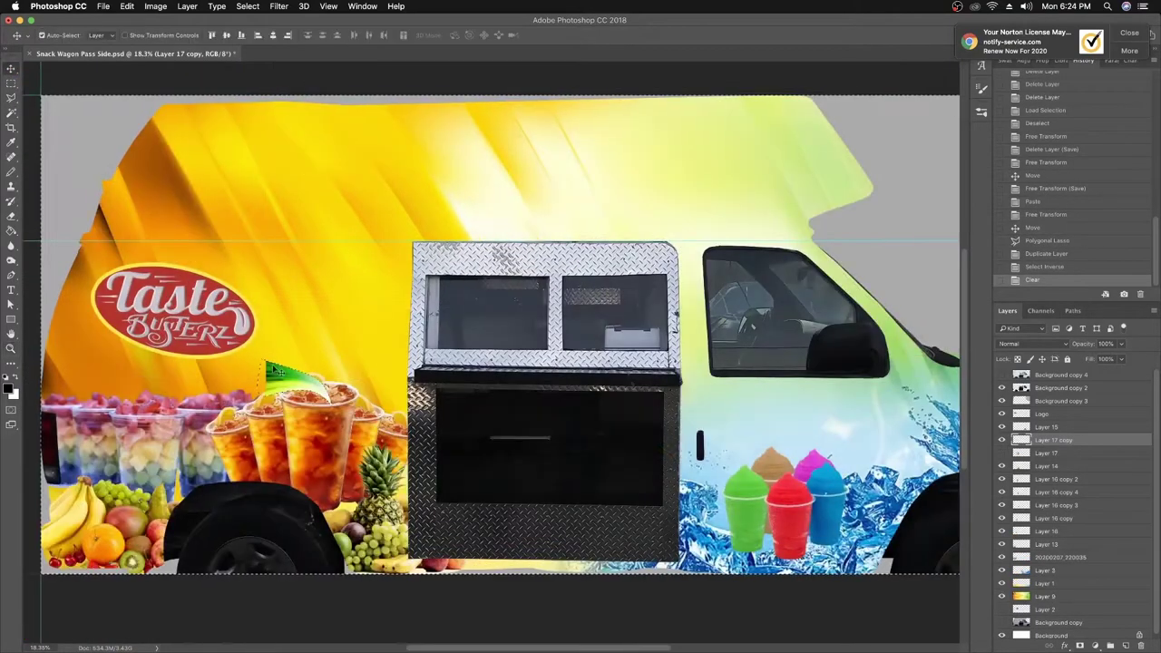
{"action": "key", "text": "ctrl+d"}
{"action": "key", "text": "ctrl+t"}
{"action": "left_click_drag", "start_coordinate": [332, 409], "coordinate": [410, 411]}
{"action": "left_click_drag", "start_coordinate": [266, 411], "coordinate": [308, 445]}
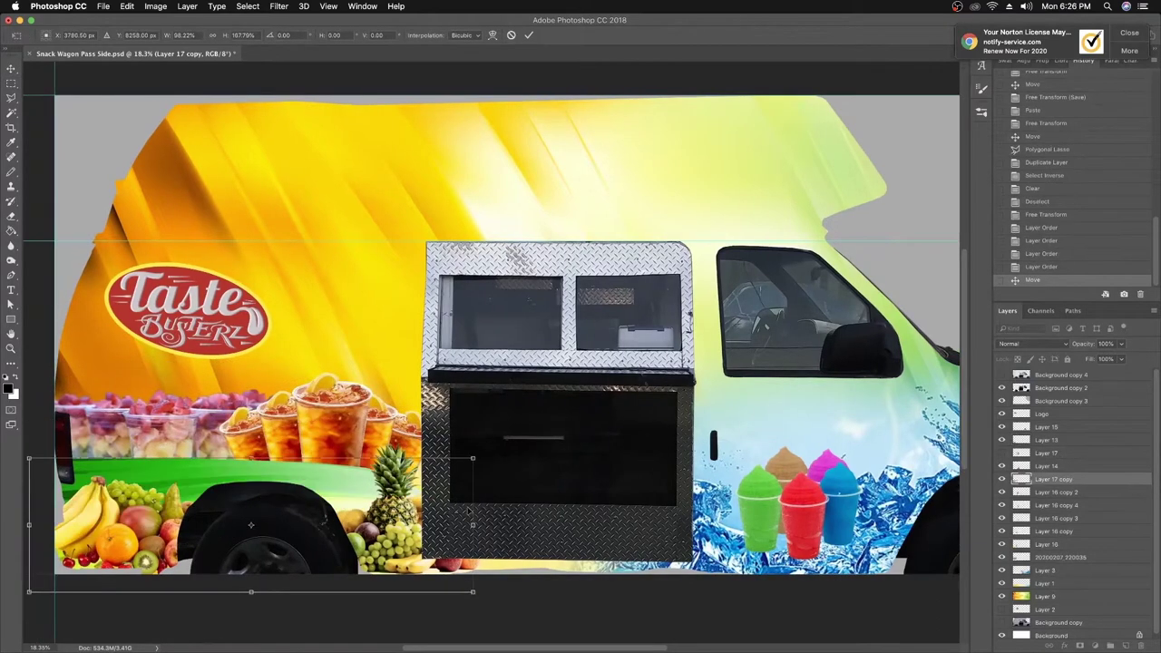
{"action": "key", "text": "Return"}
Rearrange the graphics around the rear wheel on the van's side
{"action": "left_click_drag", "start_coordinate": [313, 518], "coordinate": [390, 504]}
{"action": "left_click_drag", "start_coordinate": [338, 438], "coordinate": [292, 353]}
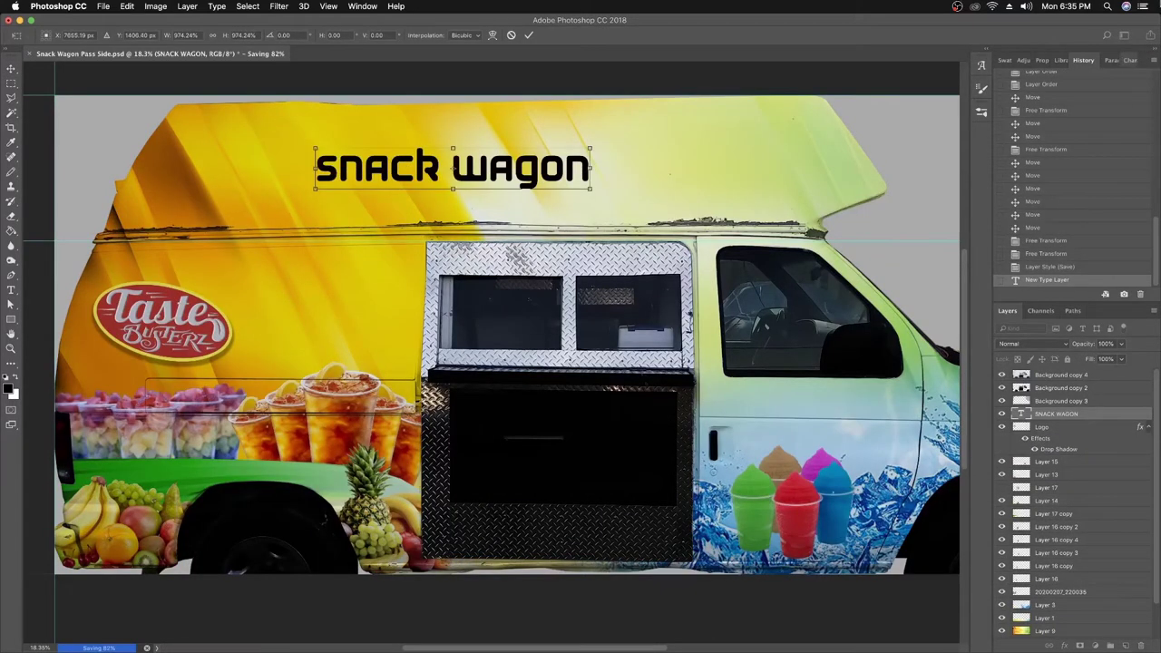
Enlarge the SNACK WAGON text on the roof to 974.24% and crop the canvas to the roof section
{"action": "key", "text": "Return"}
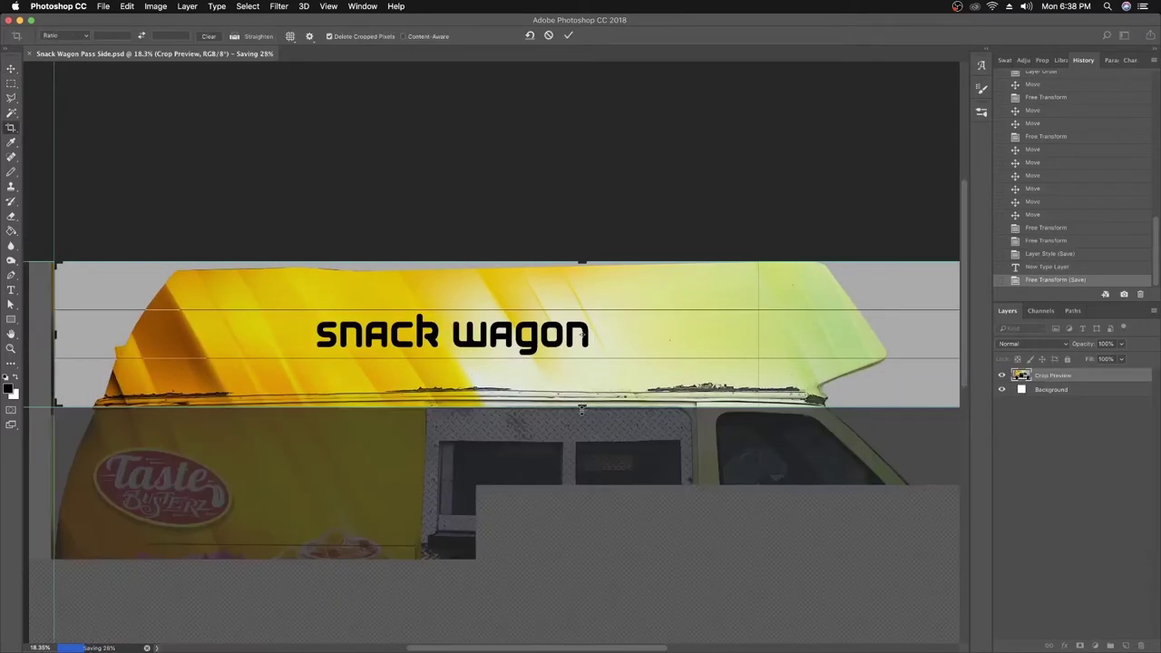
{"action": "key", "text": "Return"}
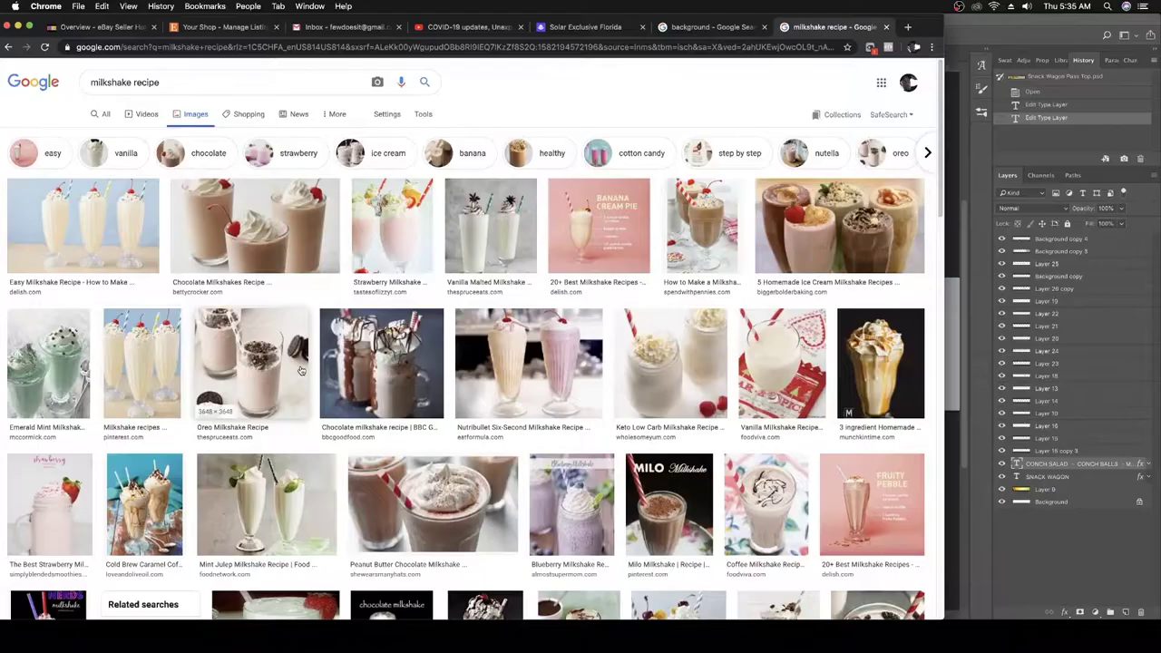
Browse the milkshake image results in Chrome and open the caramel macchiato milkshake picture
{"action": "scroll", "coordinate": [454, 408], "scroll_direction": "down", "scroll_amount": 3}
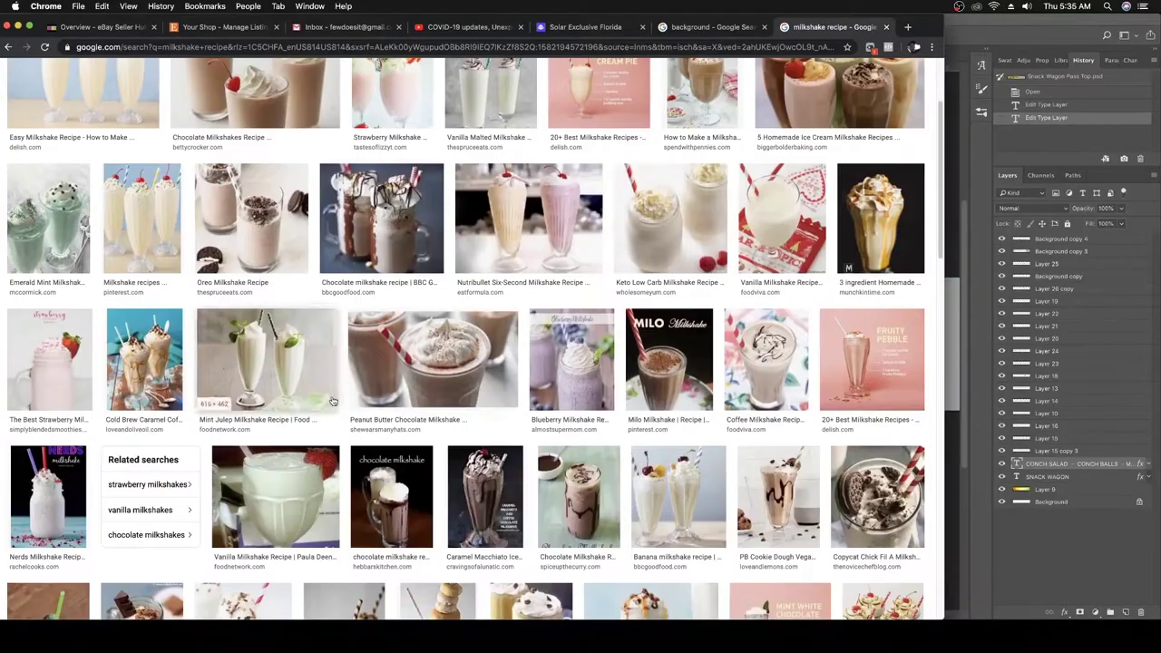
{"action": "left_click", "coordinate": [484, 495]}
{"action": "scroll", "coordinate": [354, 451], "scroll_direction": "down", "scroll_amount": 10}
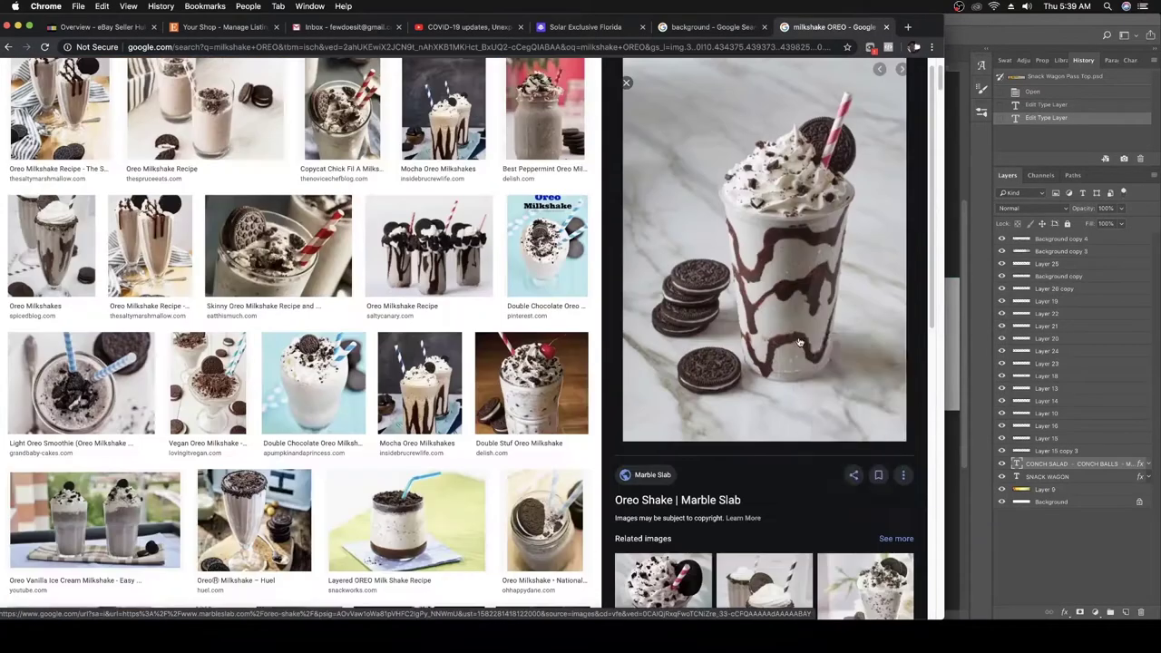
Switch to Photoshop, paste the Oreo milkshake picture over the fries and bring its layer above the Taste Busterz logo
{"action": "scroll", "coordinate": [785, 473], "scroll_direction": "down", "scroll_amount": 10}
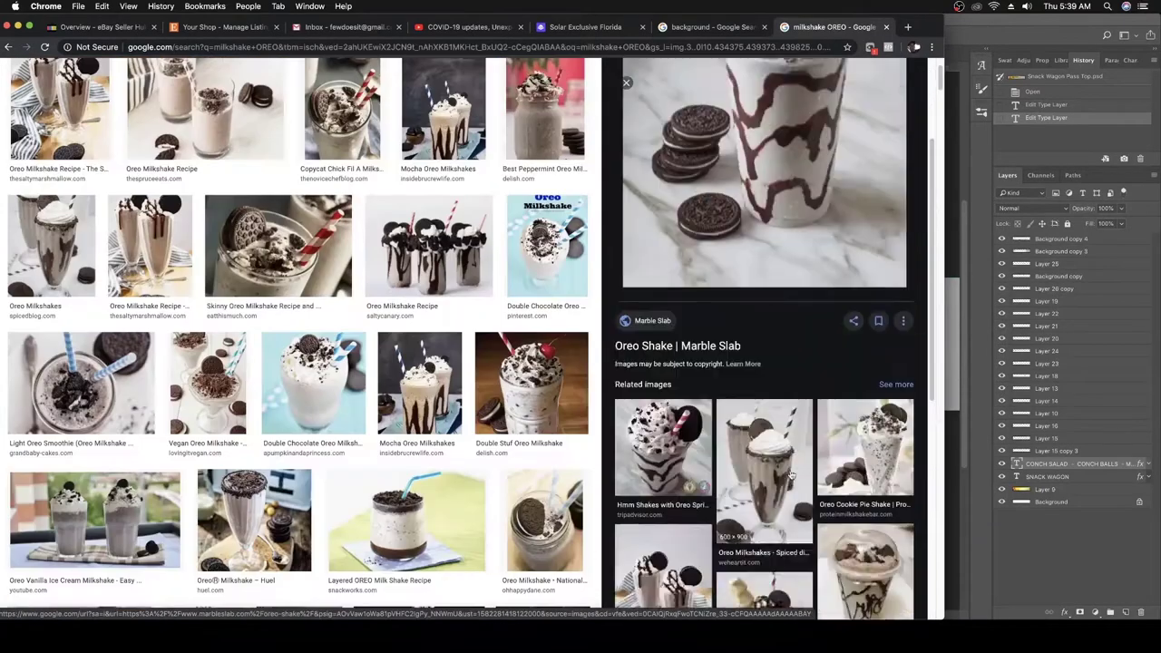
{"action": "key", "text": "super+Tab"}
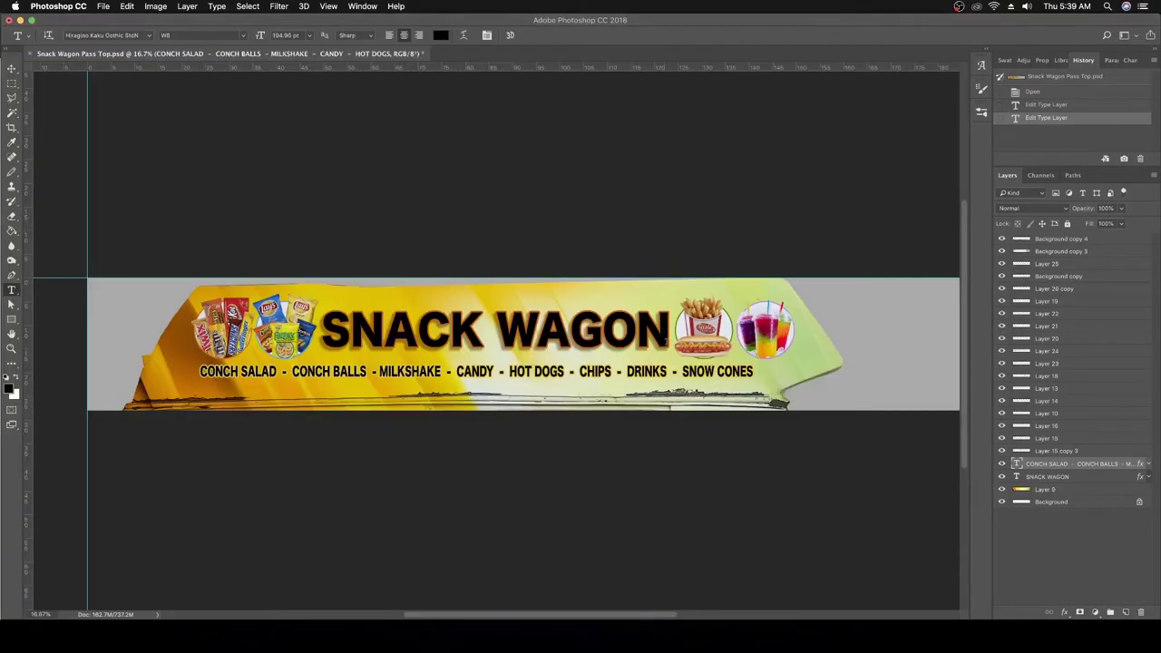
{"action": "key", "text": "super+v"}
{"action": "key", "text": "super+bracketleft"}
{"action": "left_click", "coordinate": [12, 348]}
{"action": "left_click_drag", "start_coordinate": [716, 322], "coordinate": [816, 322]}
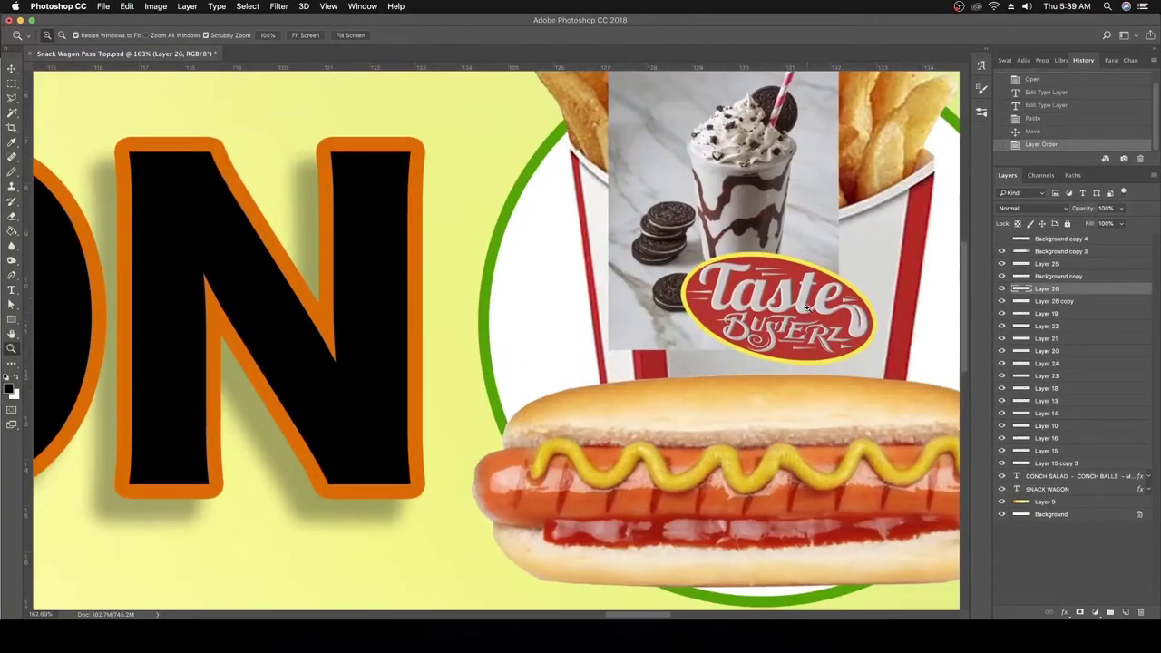
{"action": "key", "text": "super+bracketright"}
Outline the Oreo milkshake cup with the Polygonal Lasso to cut it out of its background
{"action": "left_click_drag", "start_coordinate": [451, 265], "coordinate": [508, 266]}
{"action": "key", "text": "l"}
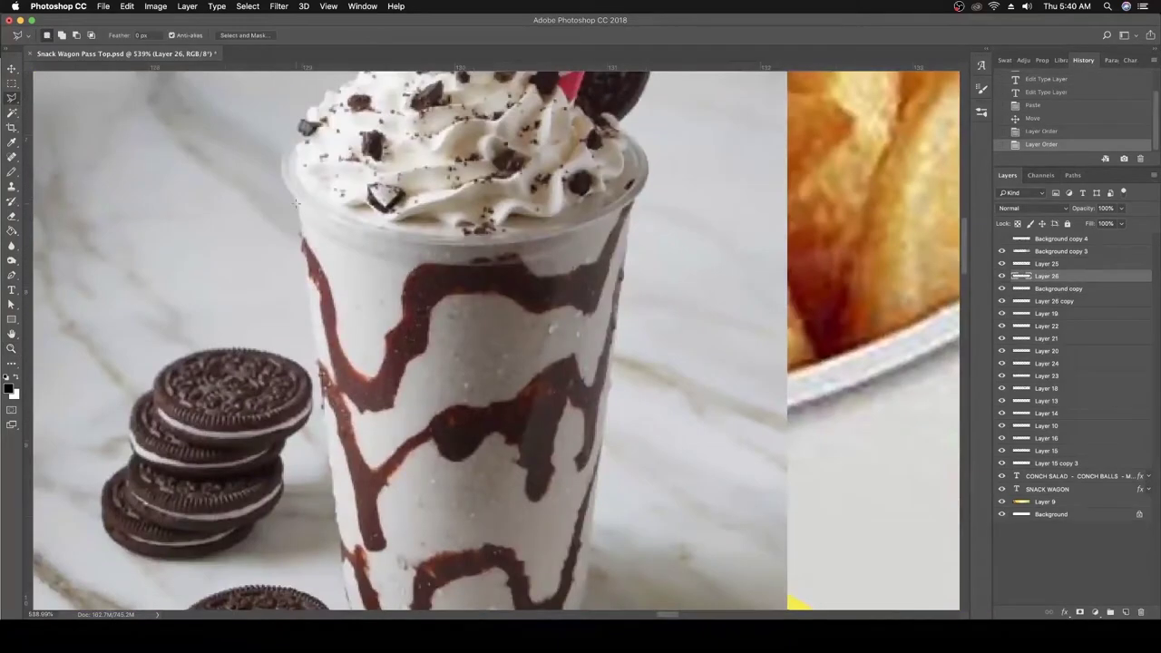
{"action": "scroll", "coordinate": [332, 467], "scroll_direction": "down", "scroll_amount": 4}
{"action": "scroll", "coordinate": [545, 363], "scroll_direction": "up", "scroll_amount": 10}
{"action": "double_click", "coordinate": [650, 289]}
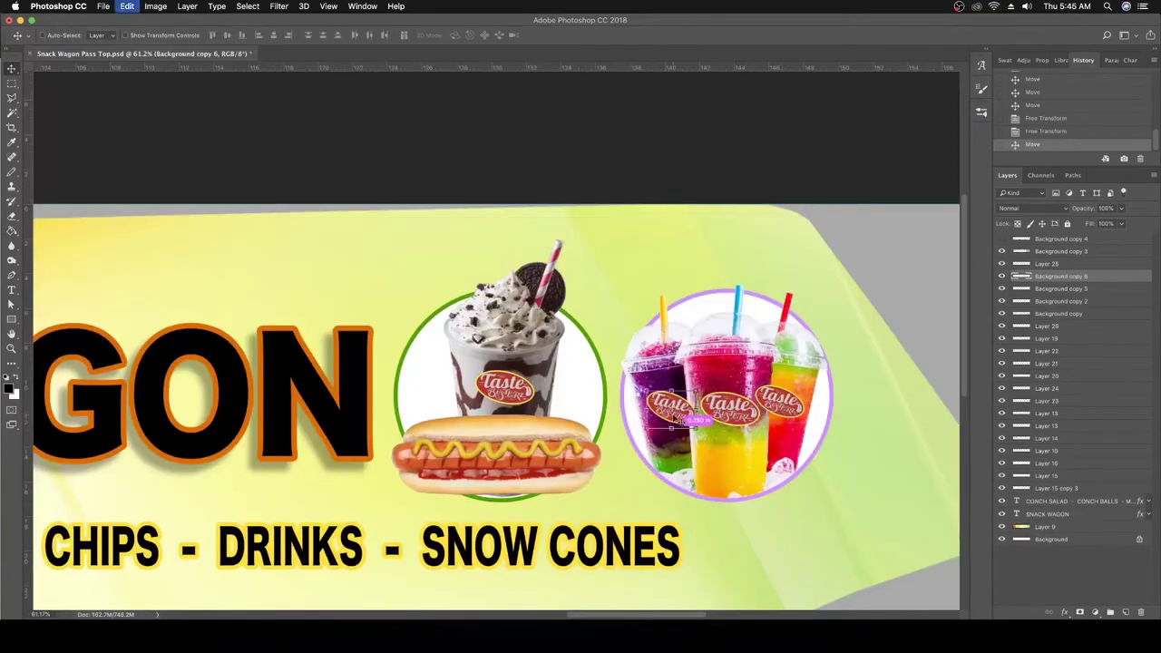
Position and resize the Taste Busterz logo copy on the purple slush cup
{"action": "left_click_drag", "start_coordinate": [724, 400], "coordinate": [763, 391]}
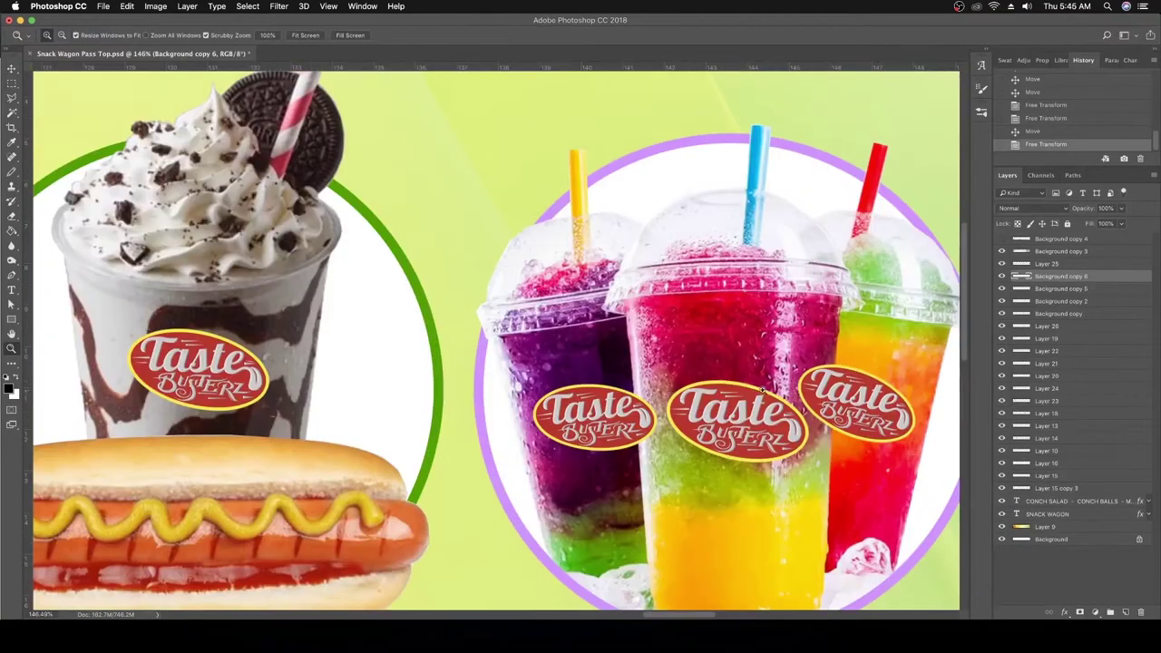
{"action": "left_click_drag", "start_coordinate": [229, 345], "coordinate": [232, 346]}
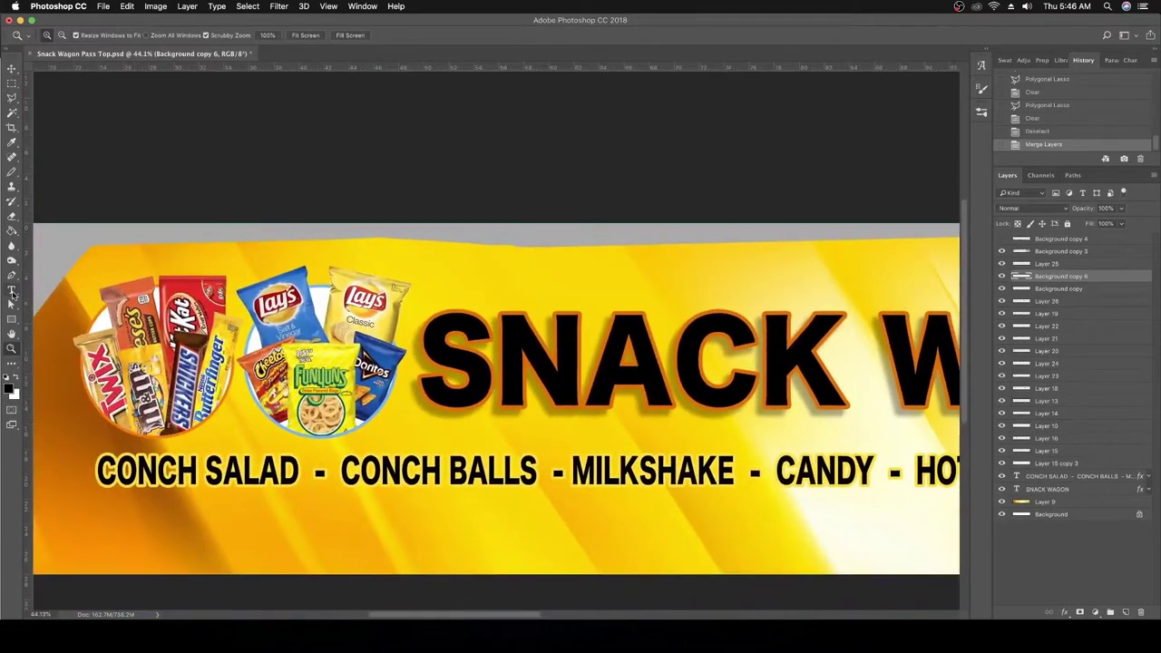
Edit the roof tagline to begin FRESH CONCH SALAD - SMOOTHIE and enlarge the whole line to about 107% width
{"action": "key", "text": "t"}
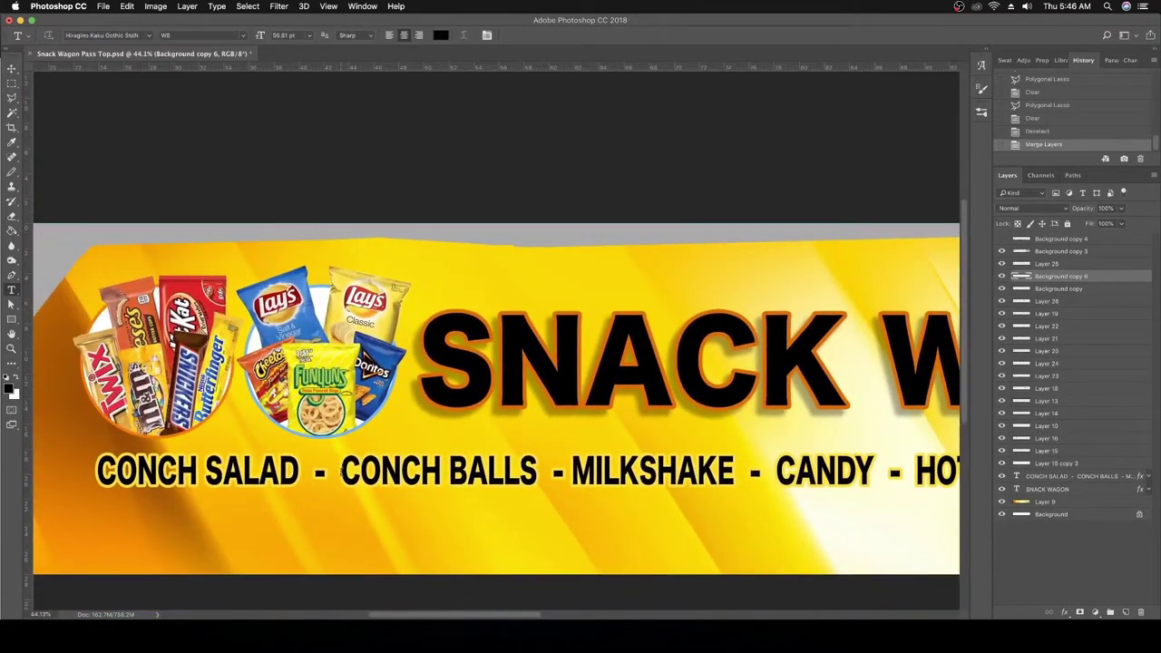
{"action": "left_click_drag", "start_coordinate": [343, 470], "coordinate": [537, 470]}
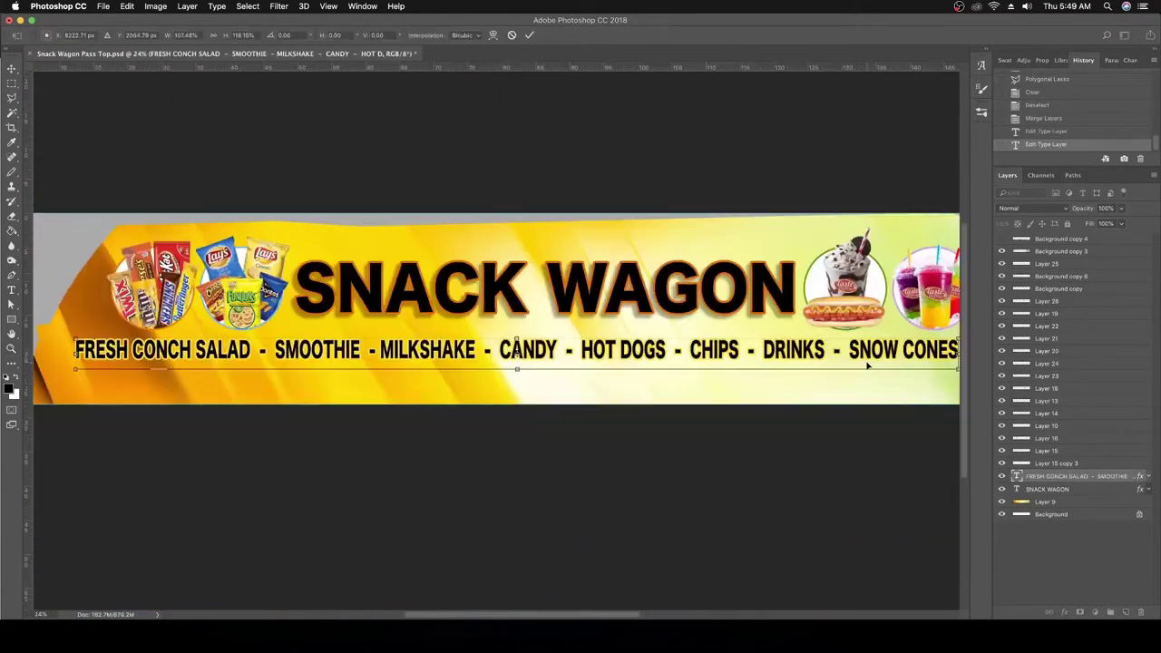
{"action": "key", "text": "Return"}
Outline the front pineapple smoothie glass and the front peach smoothie glass, including their straws, with the Polygonal Lasso
{"action": "scroll", "coordinate": [681, 354], "scroll_direction": "up", "scroll_amount": 3}
{"action": "scroll", "coordinate": [544, 349], "scroll_direction": "down", "scroll_amount": 4}
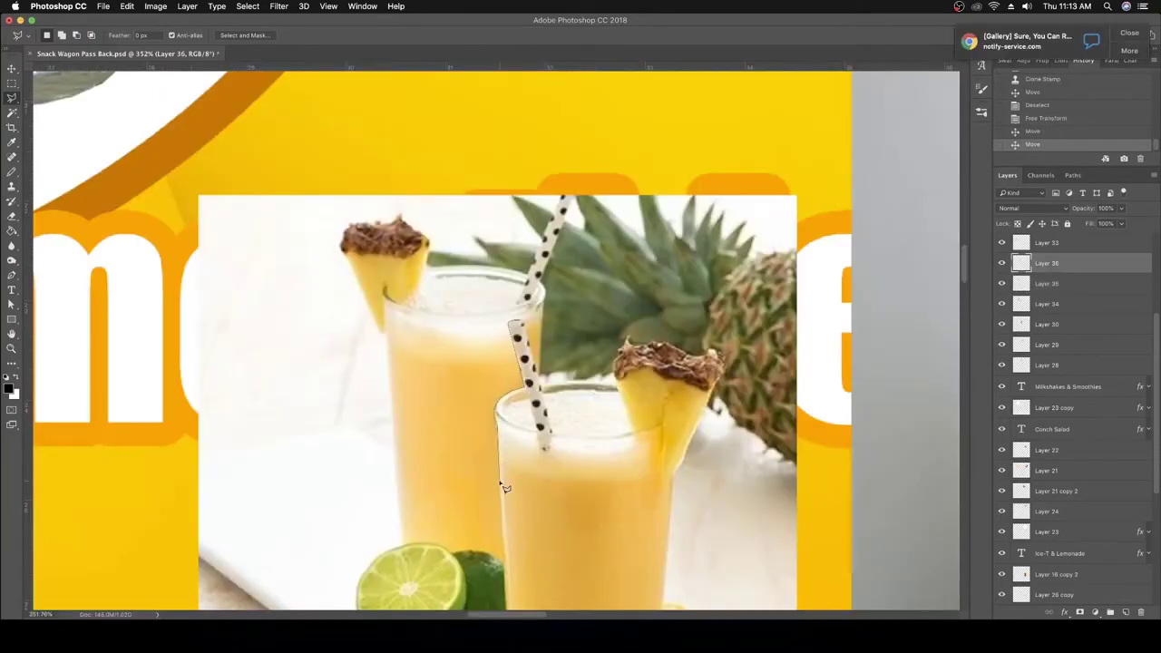
{"action": "scroll", "coordinate": [504, 487], "scroll_direction": "down", "scroll_amount": 5}
{"action": "left_click_drag", "start_coordinate": [504, 486], "coordinate": [515, 539]}
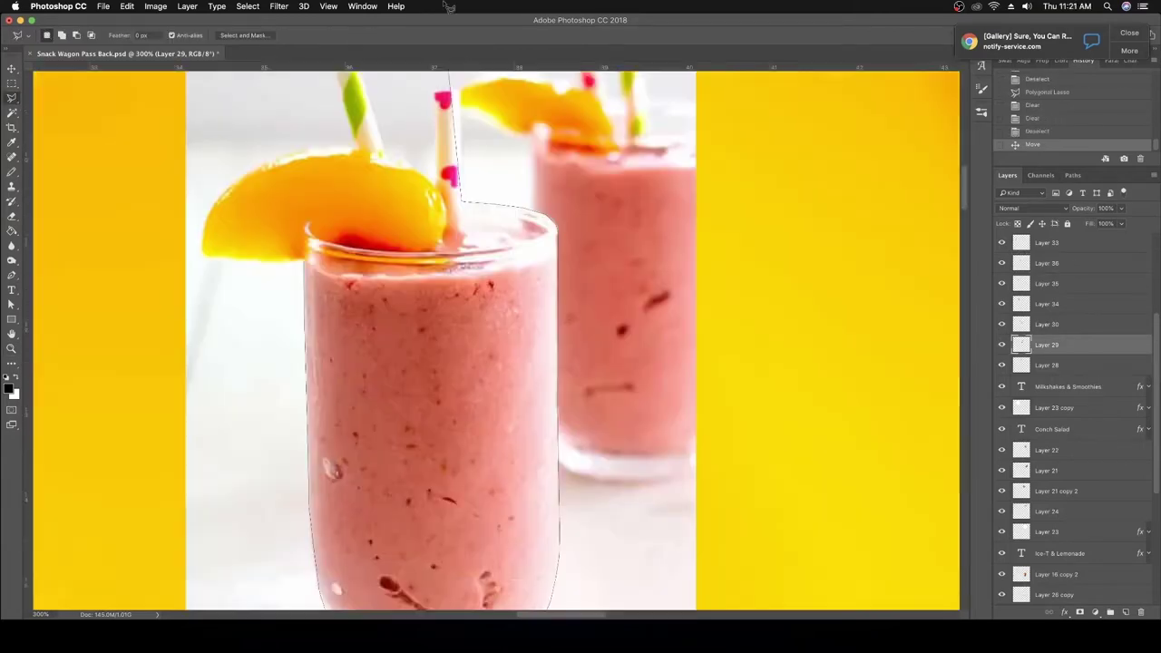
{"action": "scroll", "coordinate": [465, 125], "scroll_direction": "up", "scroll_amount": 2}
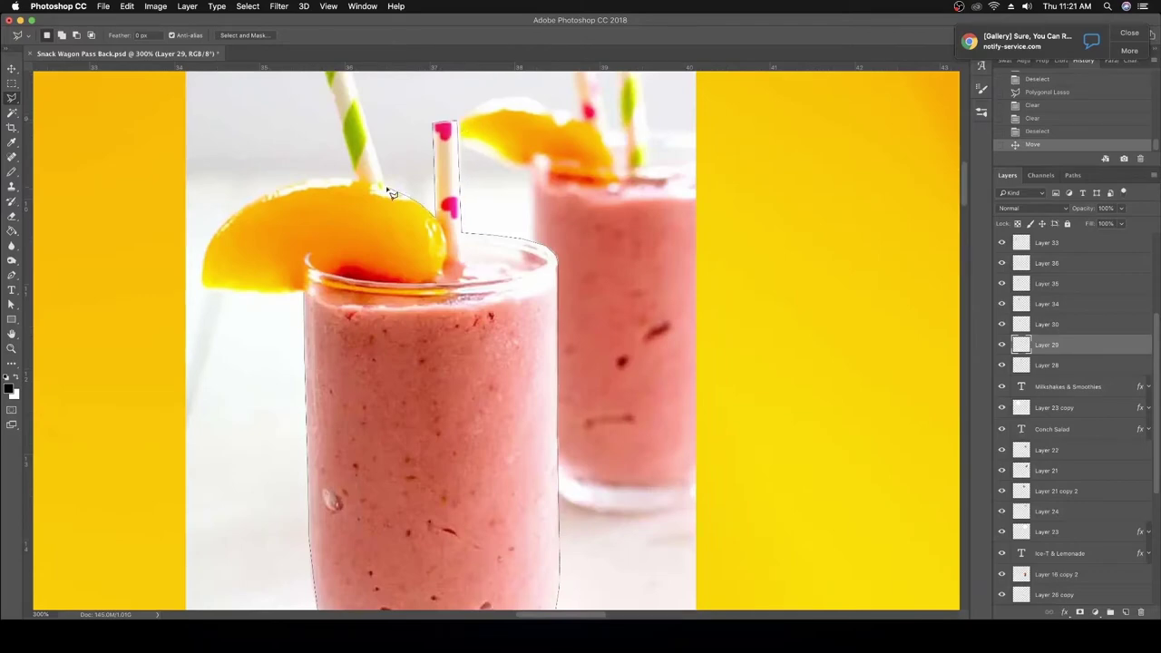
{"action": "scroll", "coordinate": [392, 193], "scroll_direction": "up", "scroll_amount": 3}
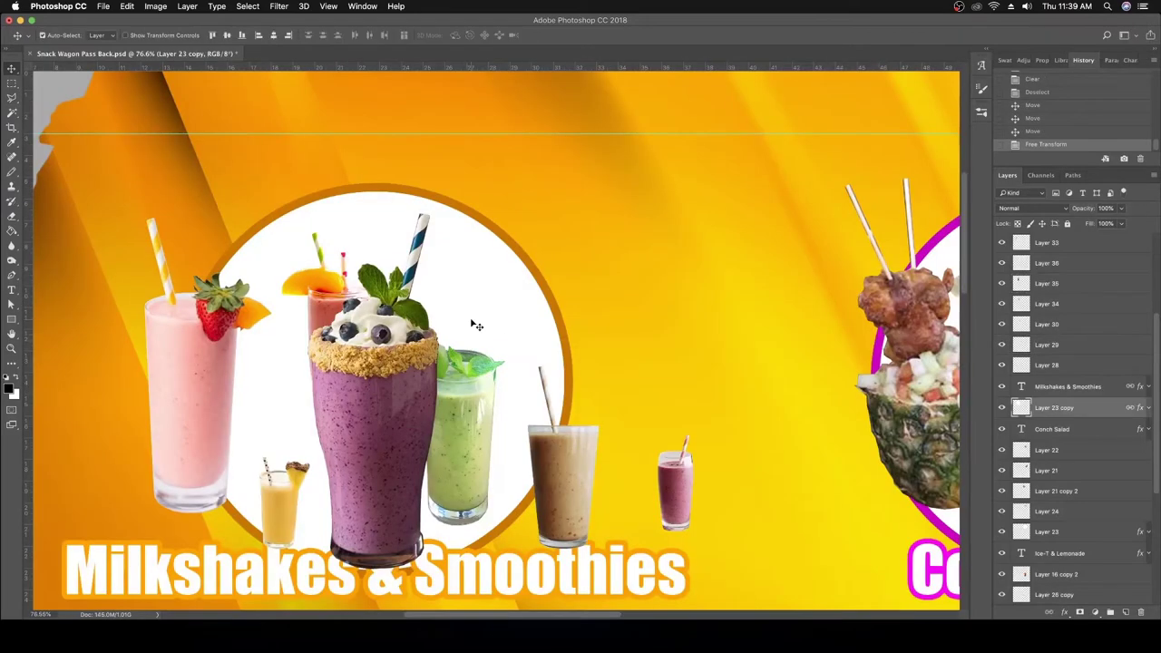
Stretch the white circle above the Milkshakes & Smoothies text into a wide ellipse
{"action": "key", "text": "ctrl+t"}
{"action": "key", "text": "Return"}
{"action": "key", "text": "ctrl+t"}
{"action": "left_click_drag", "start_coordinate": [571, 370], "coordinate": [688, 371]}
{"action": "key", "text": "Return"}
Arrange the smoothie glasses and their layer order inside the ellipse, and flip the pineapple smoothie horizontally
{"action": "left_click_drag", "start_coordinate": [372, 418], "coordinate": [346, 378]}
{"action": "key", "text": "ctrl+]"}
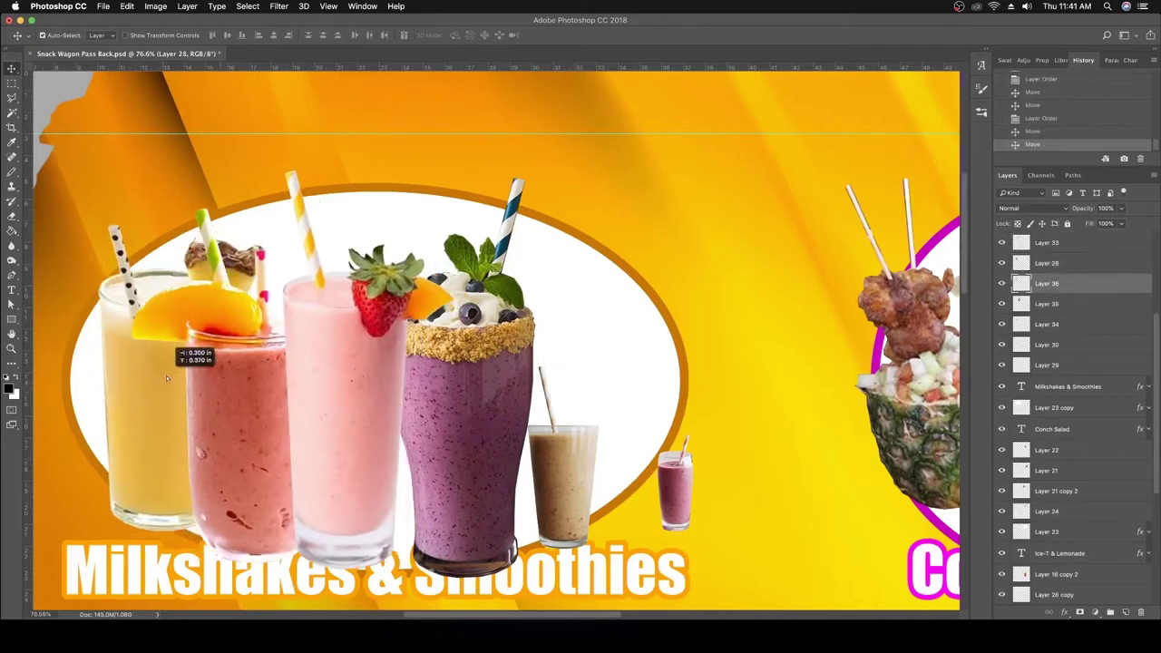
{"action": "left_click_drag", "start_coordinate": [472, 408], "coordinate": [463, 381]}
{"action": "left_click", "coordinate": [155, 6]}
{"action": "mouse_move", "coordinate": [127, 6]}
{"action": "mouse_move", "coordinate": [173, 258]}
{"action": "left_click", "coordinate": [290, 378]}
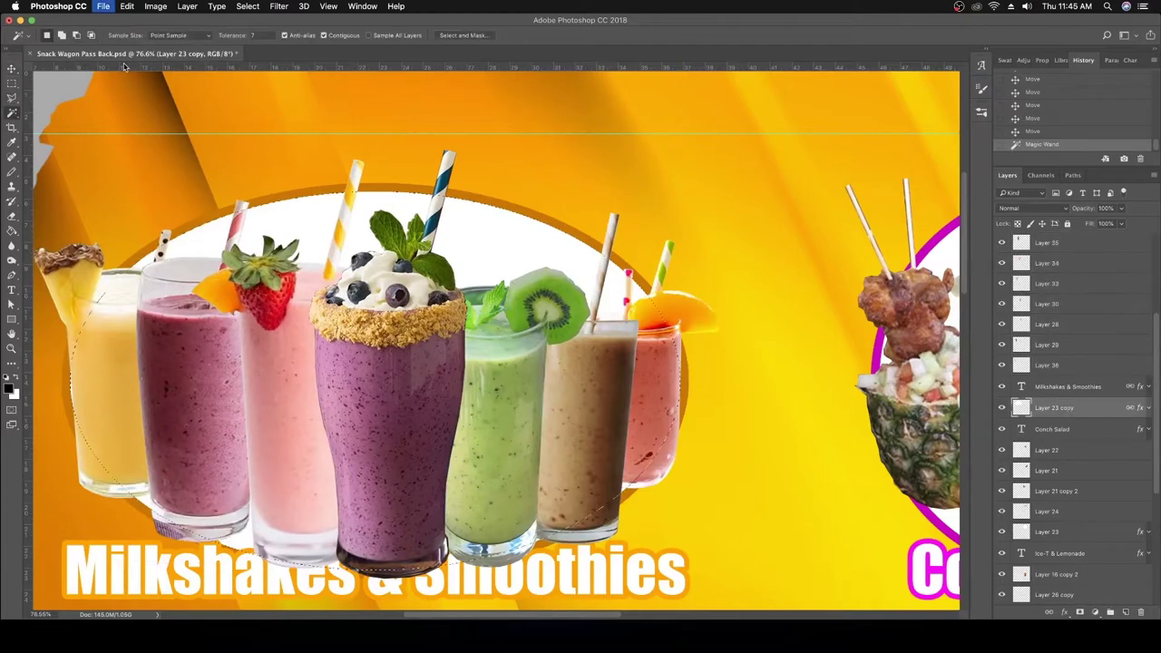
Trim the pineapple smoothie on Layer 36 to the selected outline of the white ellipse
{"action": "left_click", "coordinate": [1049, 366]}
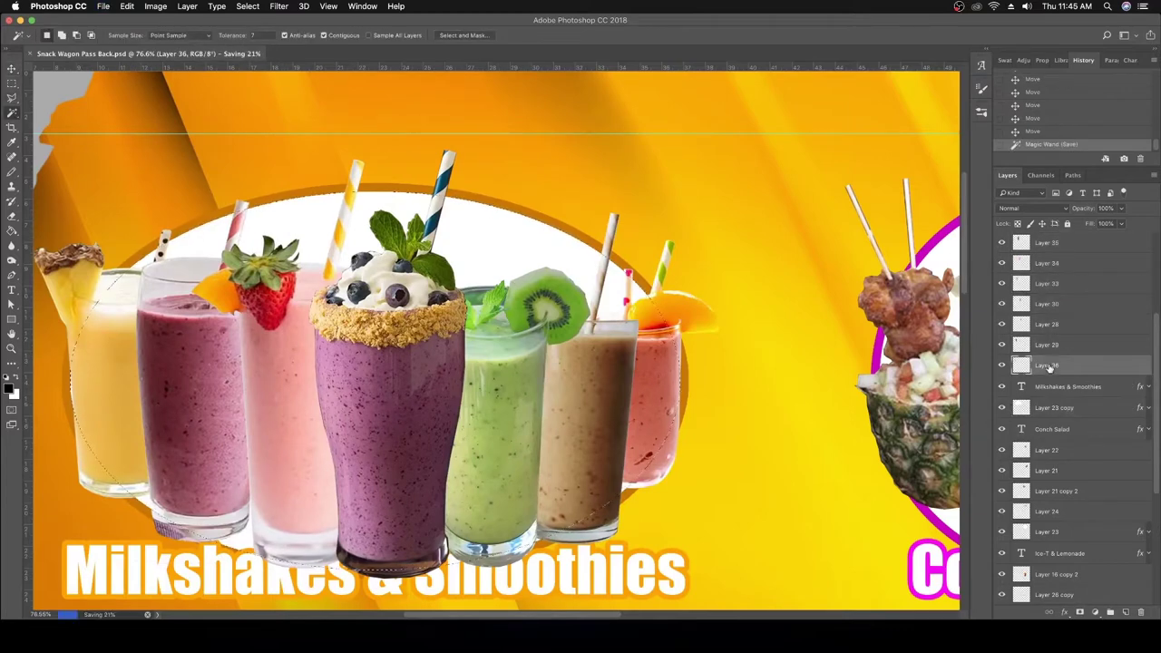
{"action": "key", "text": "m"}
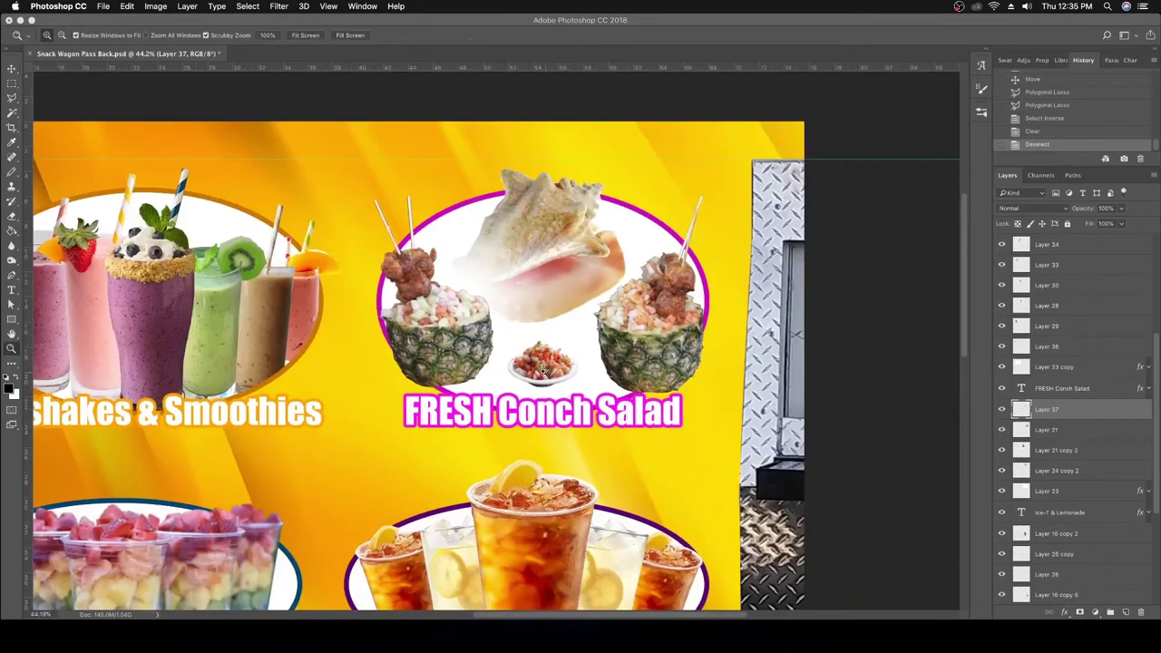
Enlarge the conch salad plate within its ellipse and set a gradient stop of the FRESH text to f6dcff
{"action": "key", "text": "ctrl+t"}
{"action": "left_click_drag", "start_coordinate": [579, 340], "coordinate": [390, 213]}
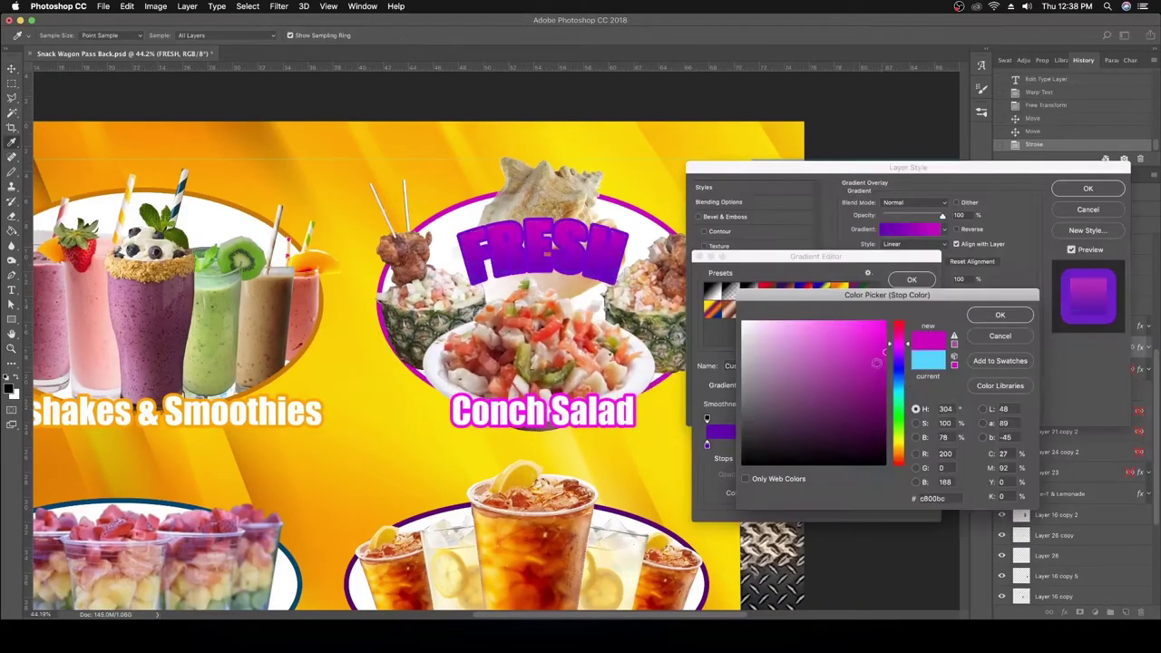
{"action": "left_click_drag", "start_coordinate": [876, 363], "coordinate": [780, 331]}
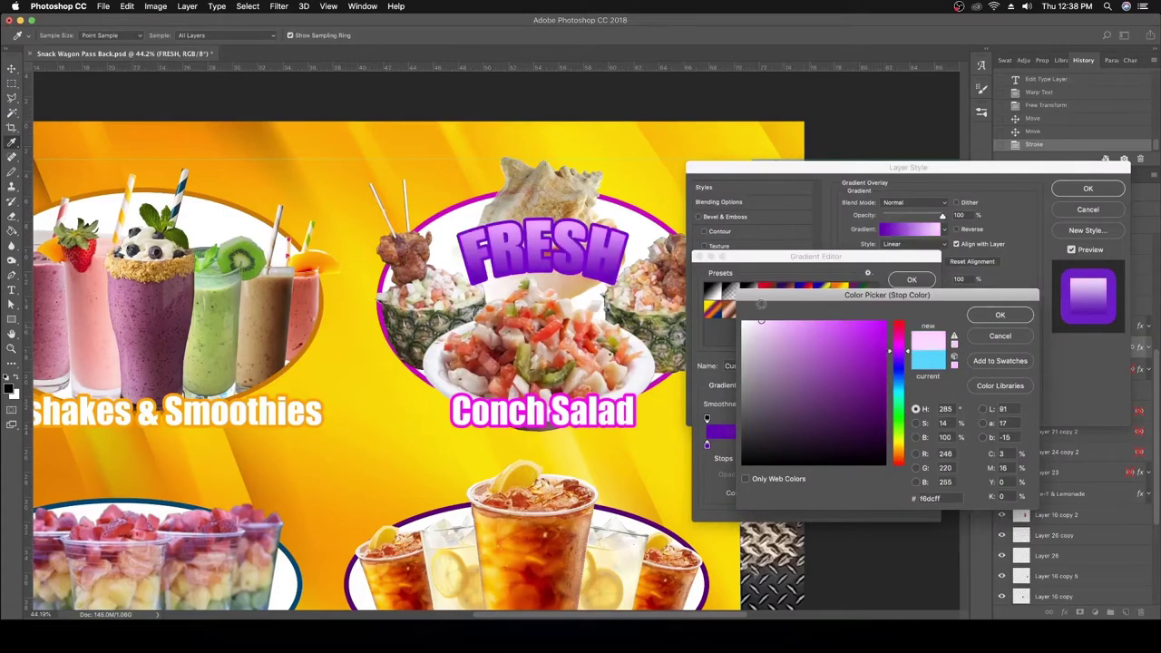
{"action": "key", "text": "Return"}
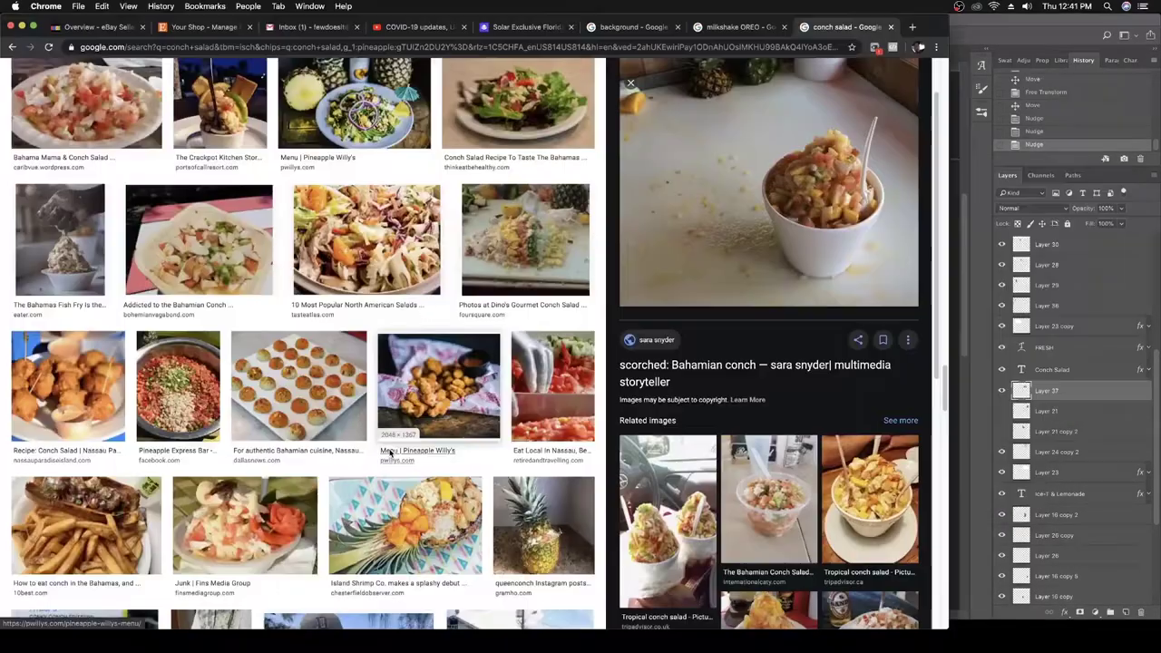
Browse the conch salad image results in Chrome and outline the white conch salad cup with the Polygonal Lasso in Photoshop
{"action": "scroll", "coordinate": [381, 427], "scroll_direction": "down", "scroll_amount": 15}
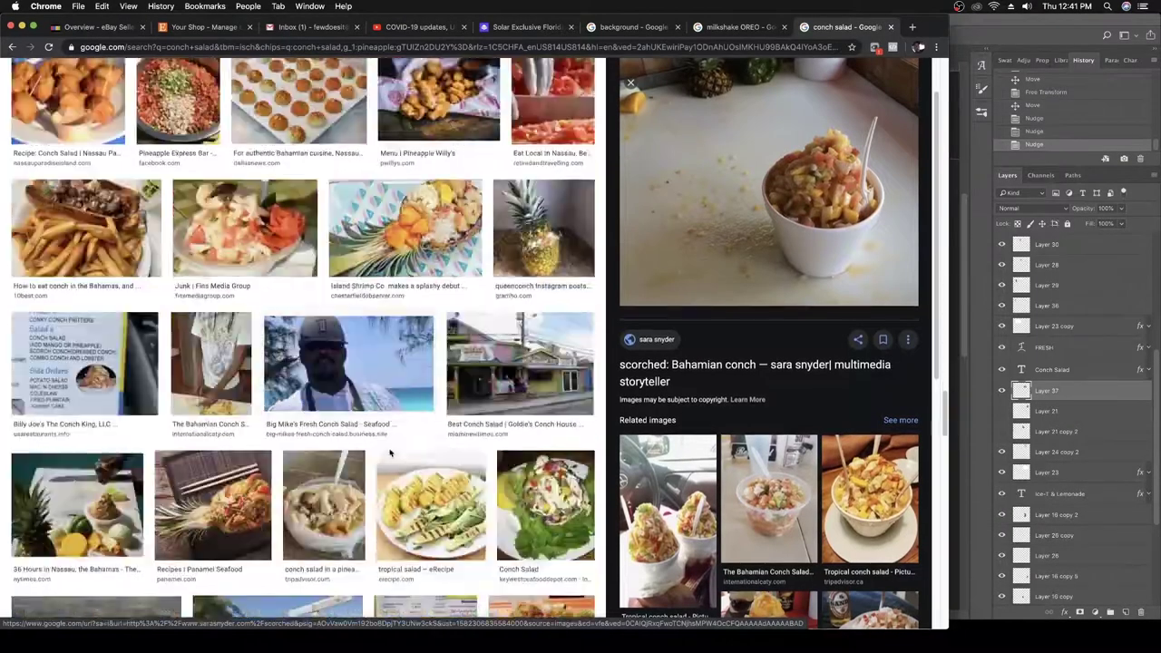
{"action": "scroll", "coordinate": [372, 397], "scroll_direction": "down", "scroll_amount": 3}
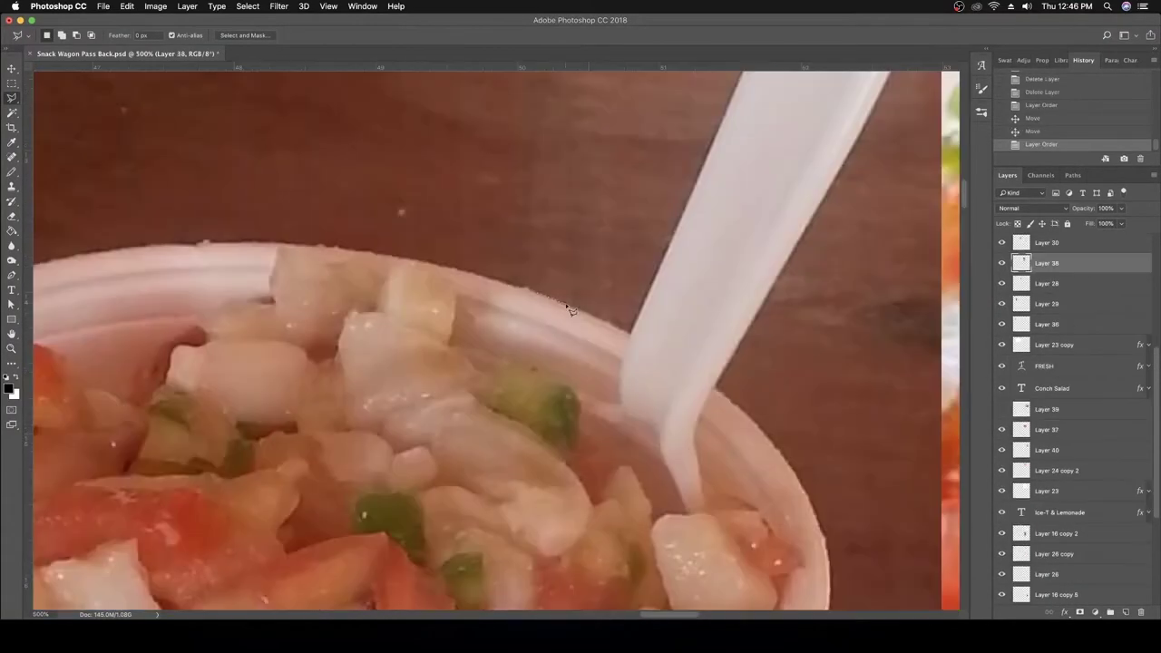
{"action": "scroll", "coordinate": [704, 174], "scroll_direction": "up", "scroll_amount": 5}
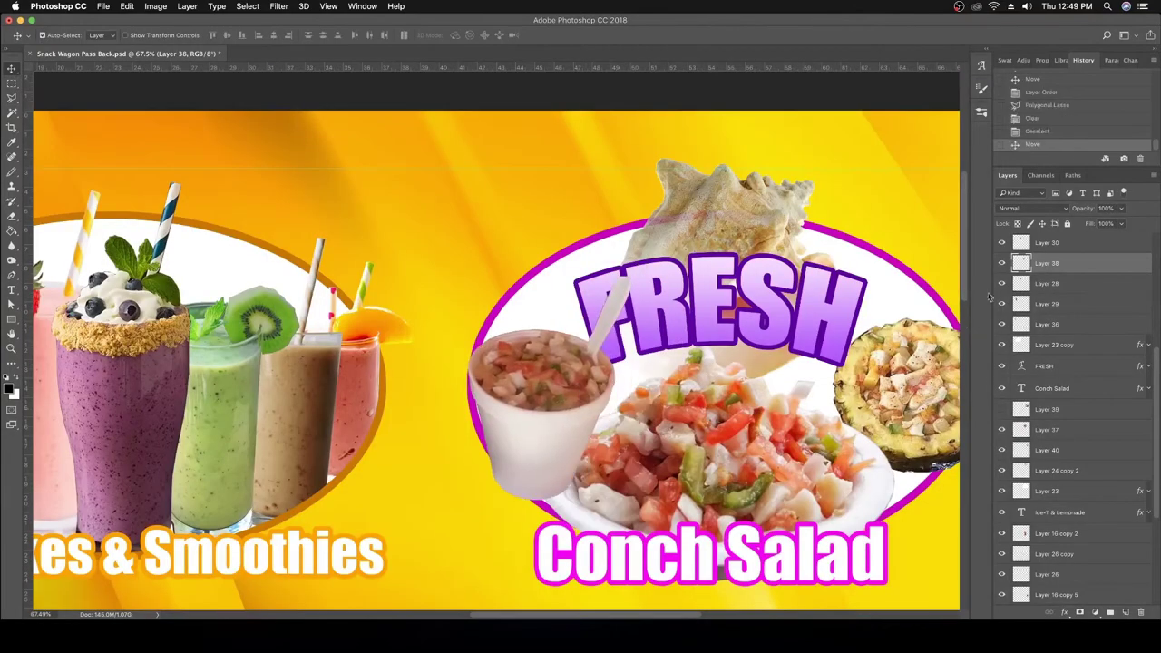
Move the conch salad cup's layer below the plate's layer and reposition the cup beside the plate
{"action": "left_click_drag", "start_coordinate": [1043, 263], "coordinate": [1043, 431]}
{"action": "left_click_drag", "start_coordinate": [545, 409], "coordinate": [526, 381]}
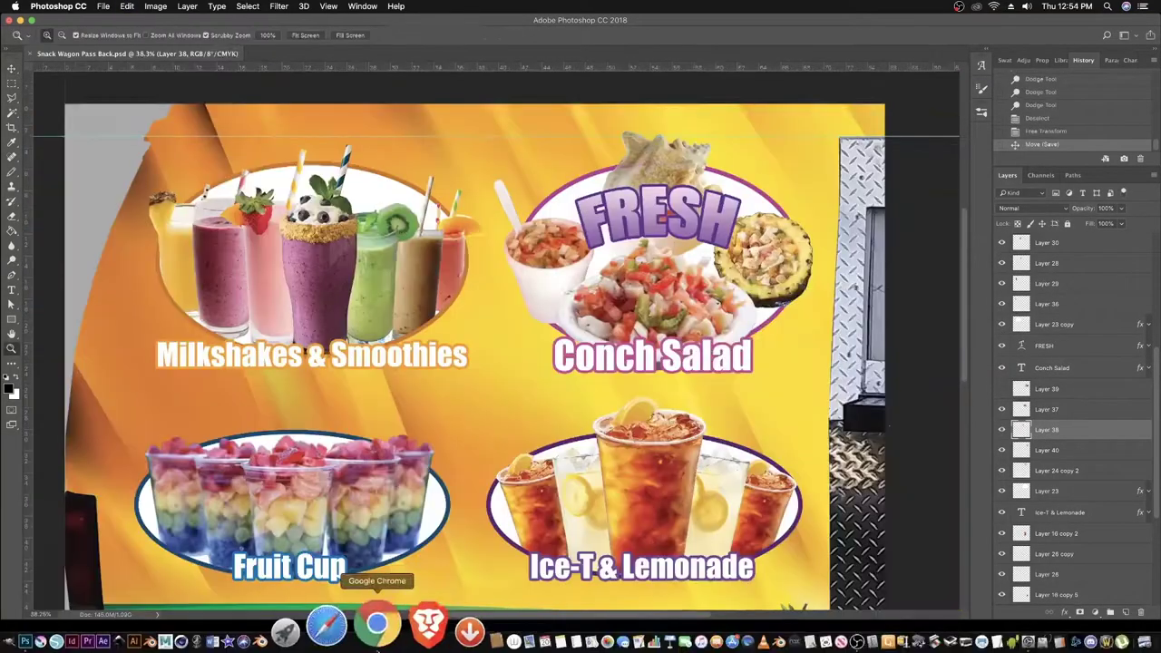
Search Google Images for "milkshake" in Chrome, open a milkshake result and copy its picture
{"action": "left_click", "coordinate": [376, 626]}
{"action": "triple_click", "coordinate": [181, 83]}
{"action": "type", "text": "milkshake"}
{"action": "key", "text": "Return"}
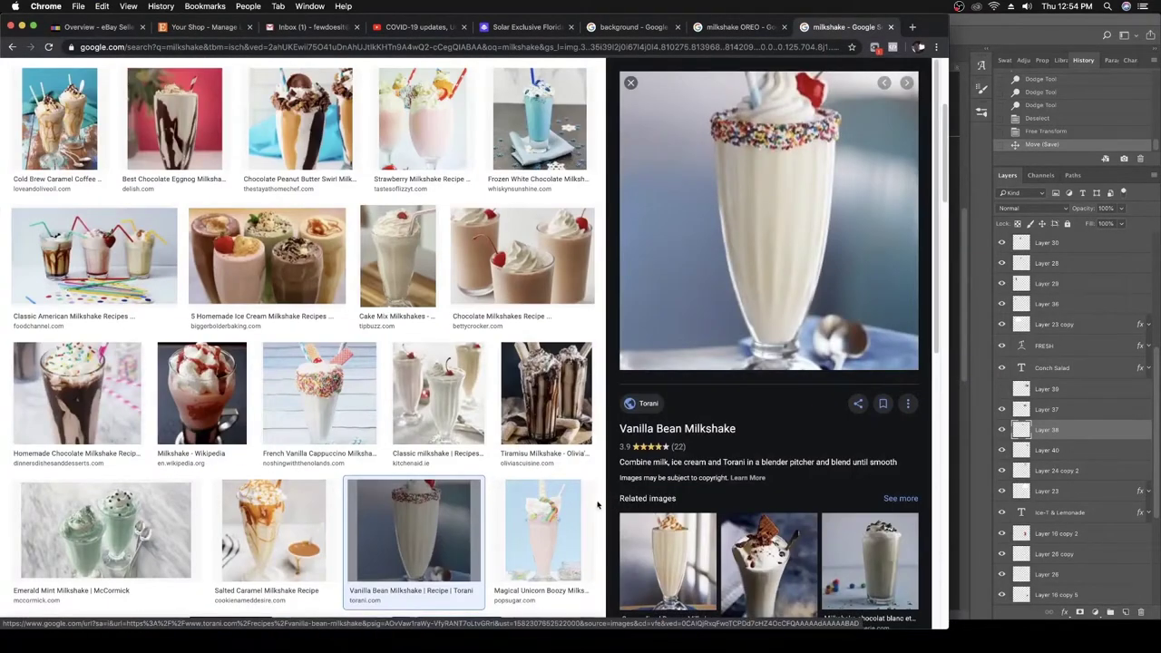
{"action": "scroll", "coordinate": [299, 413], "scroll_direction": "down", "scroll_amount": 3}
{"action": "left_click", "coordinate": [459, 533]}
{"action": "right_click", "coordinate": [790, 303]}
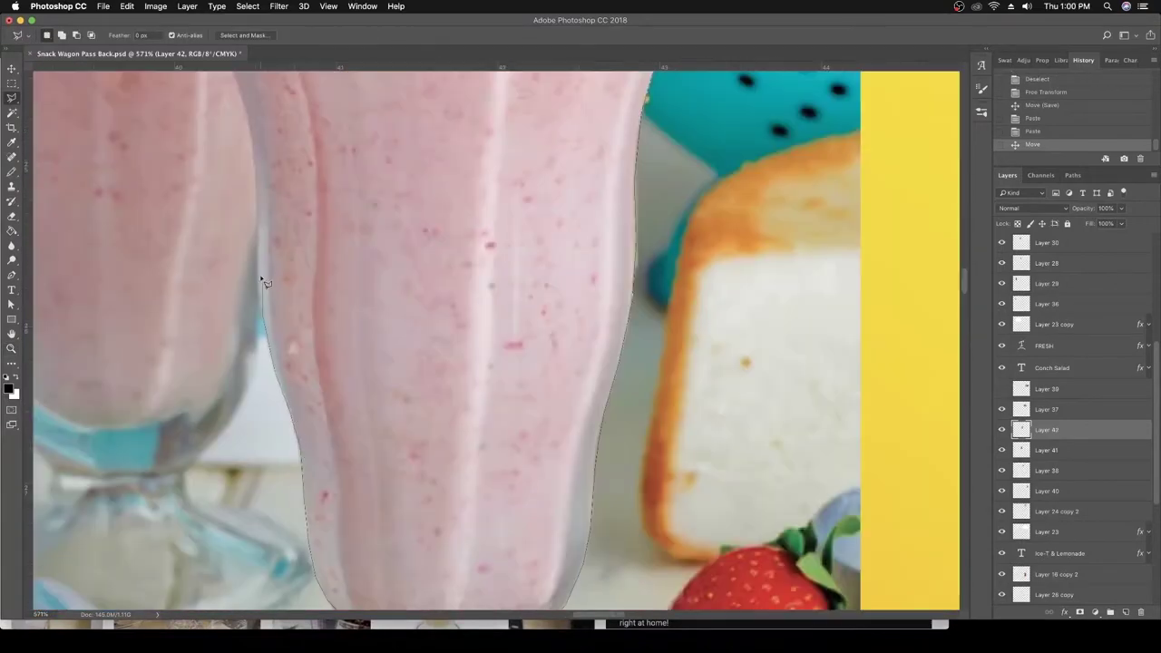
Finish outlining the front strawberry milkshake with its straws, invert the selection and delete the background
{"action": "left_click_drag", "start_coordinate": [261, 156], "coordinate": [507, 531]}
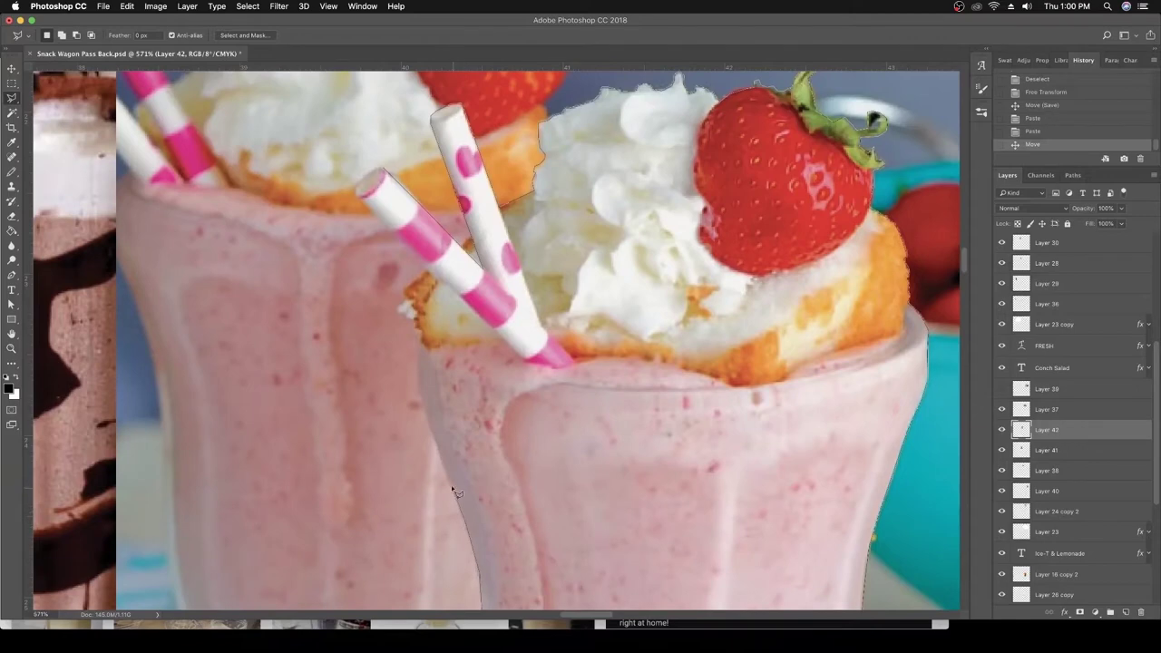
{"action": "left_click", "coordinate": [381, 174]}
{"action": "key", "text": "super+minus"}
{"action": "key", "text": "z"}
{"action": "left_click", "coordinate": [749, 402]}
{"action": "key", "text": "super+shift+i"}
{"action": "key", "text": "Delete"}
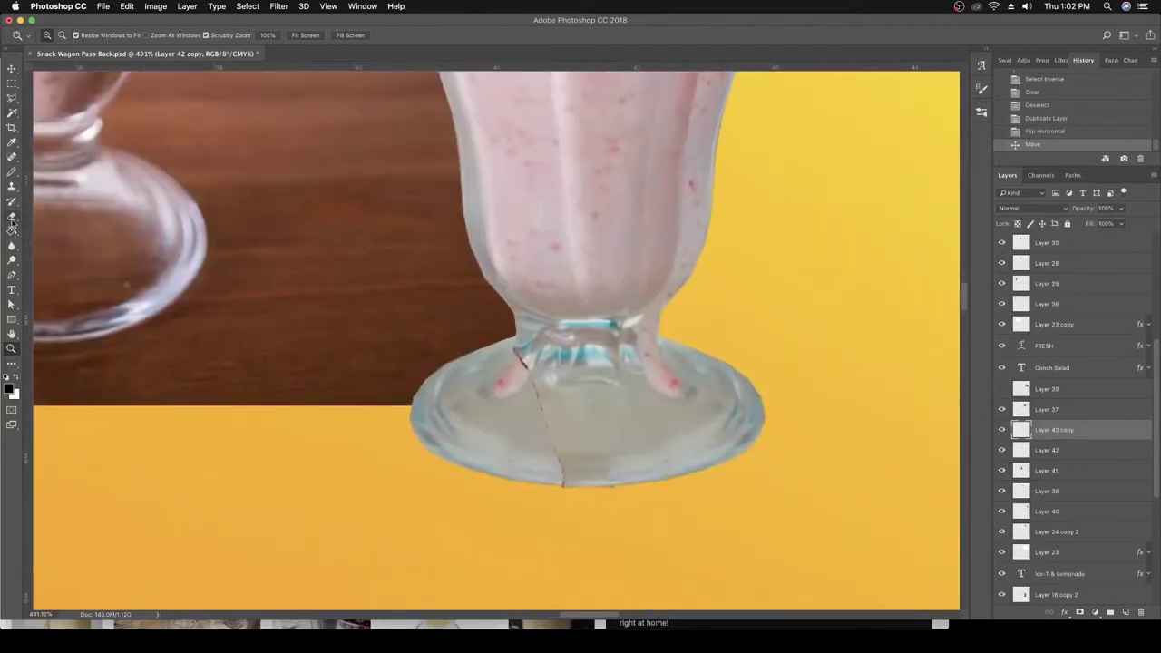
Erase the seam on the strawberry milkshake's mirrored glass base and outline the chocolate milkshake glass with the Polygonal Lasso
{"action": "left_click", "coordinate": [12, 217]}
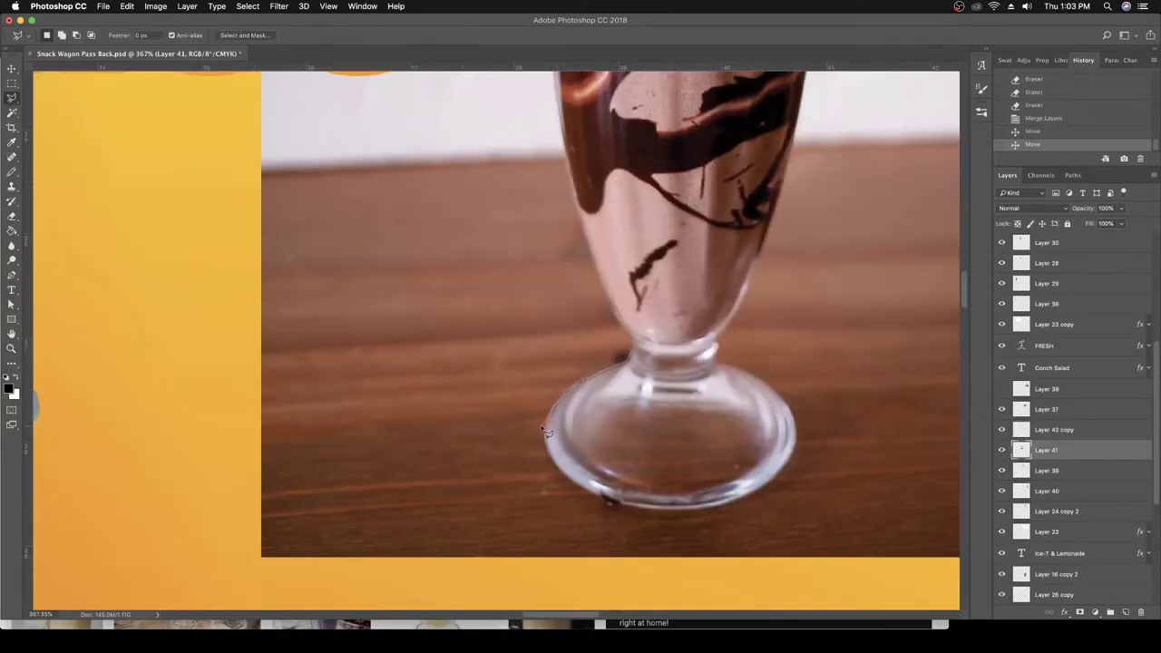
{"action": "scroll", "coordinate": [802, 443], "scroll_direction": "up", "scroll_amount": 10}
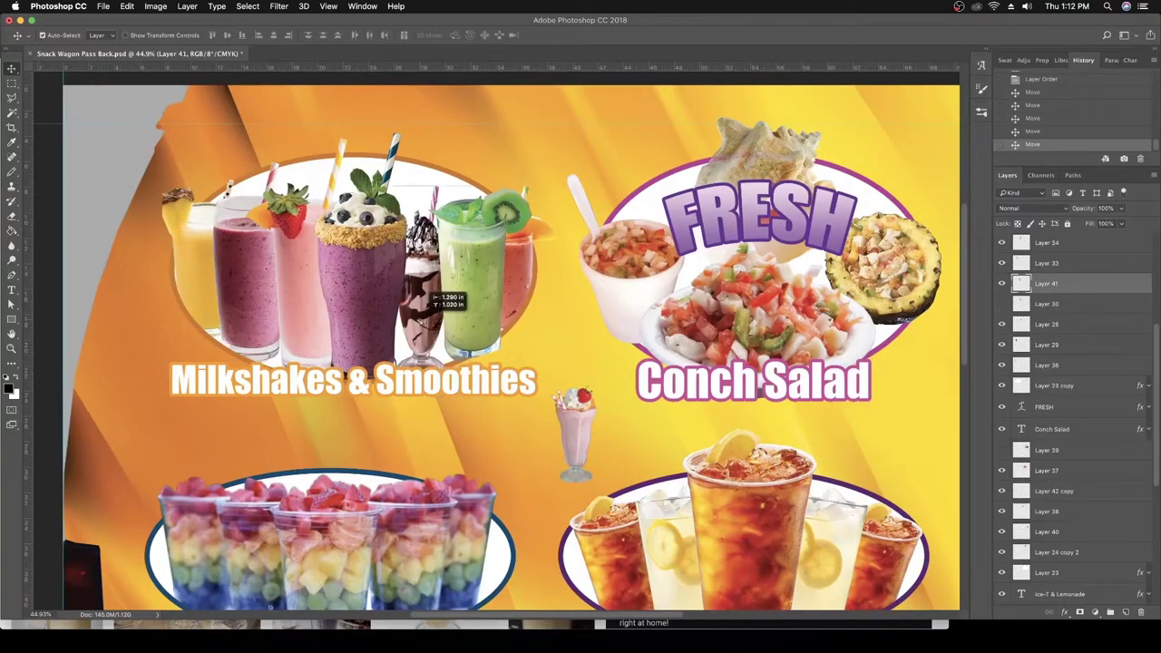
Raise the strawberry milkshake's layer into the smoothie group and enlarge the chocolate milkshake to match the other glasses
{"action": "left_click_drag", "start_coordinate": [1070, 491], "coordinate": [1105, 281]}
{"action": "key", "text": "ctrl+t"}
{"action": "left_click_drag", "start_coordinate": [453, 356], "coordinate": [482, 411]}
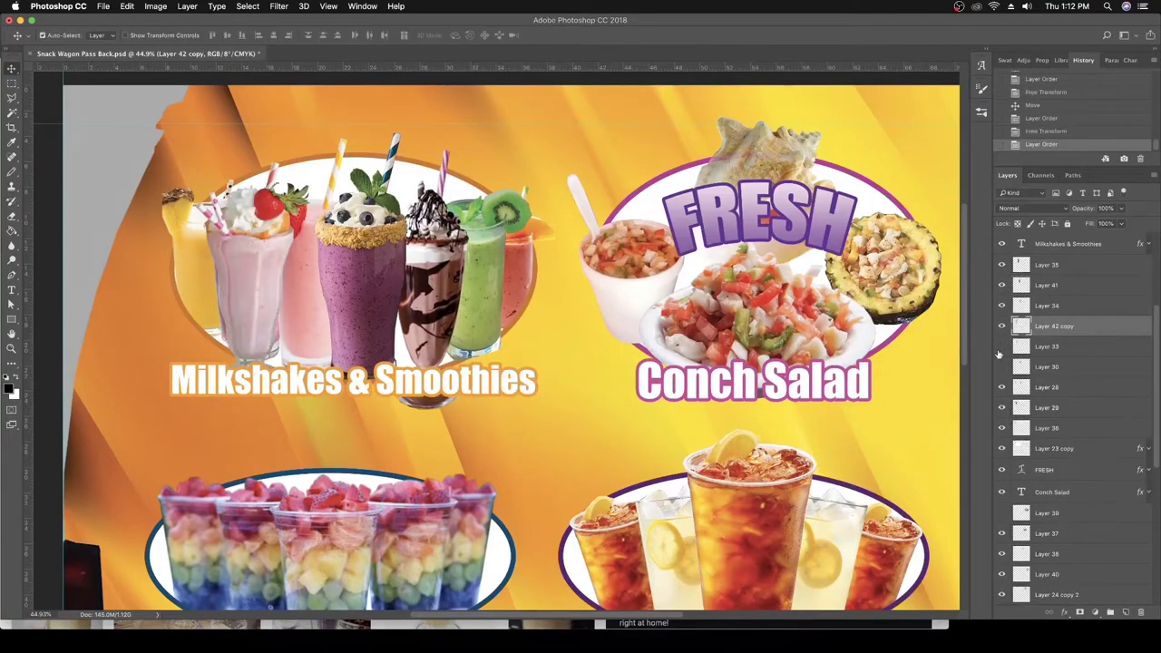
Toggle the visibility of Layer 33 and Layer 30 in the smoothie group
{"action": "left_click", "coordinate": [1001, 356]}
{"action": "left_click", "coordinate": [1005, 375]}
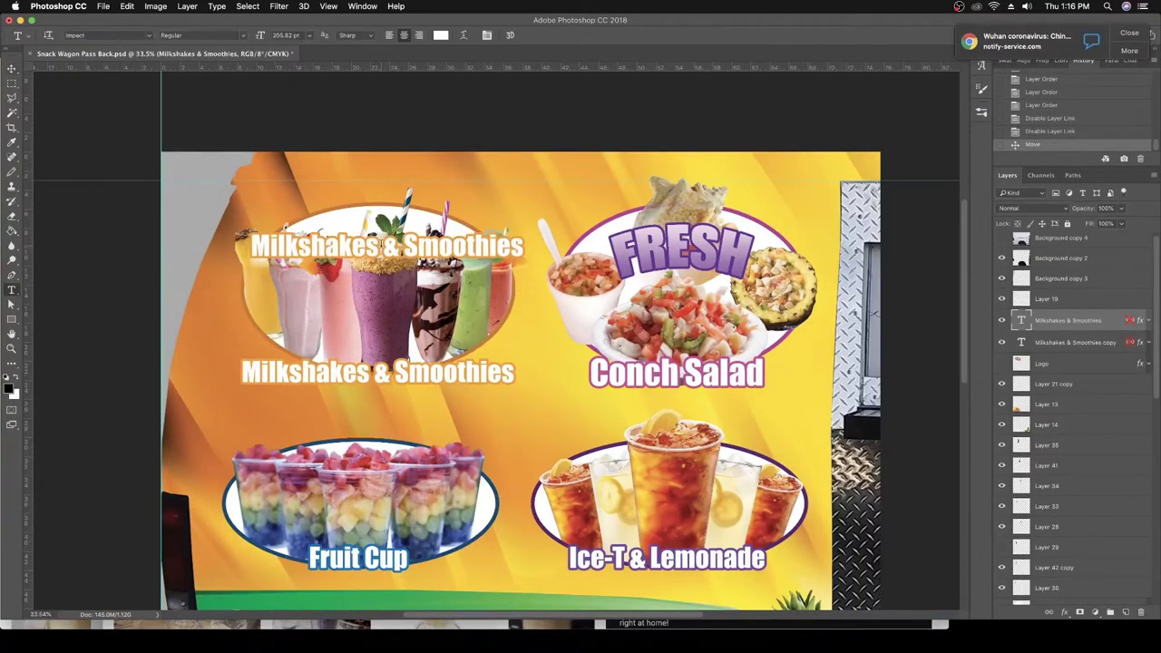
Delete "& Smoothies" from the upper heading so that it reads only Milkshakes
{"action": "left_click_drag", "start_coordinate": [383, 247], "coordinate": [598, 252]}
{"action": "key", "text": "BackSpace"}
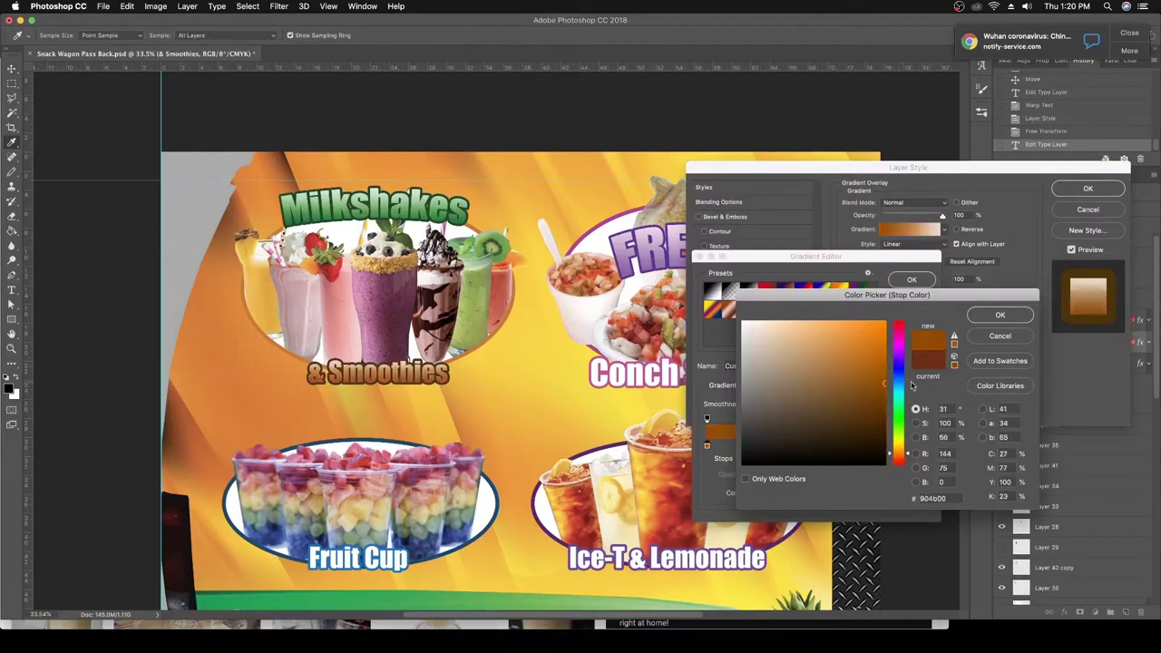
Adjust the brown gradient stop of the & Smoothies text and move the Milkshakes text layer below Layer 33
{"action": "left_click_drag", "start_coordinate": [909, 454], "coordinate": [909, 452]}
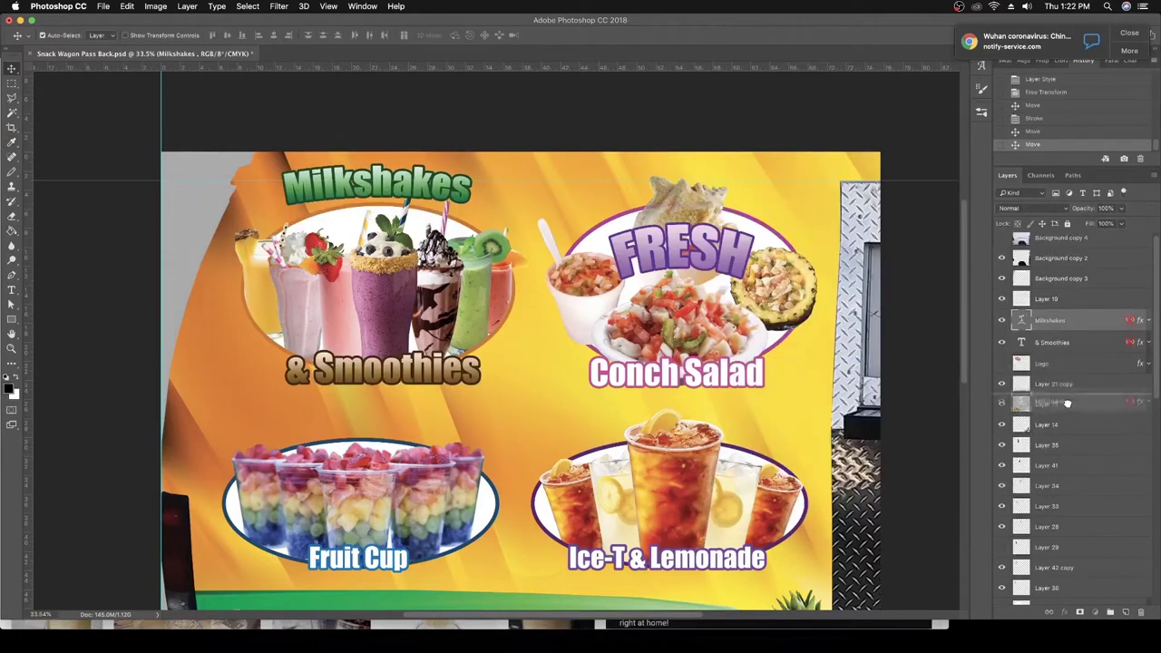
{"action": "left_click_drag", "start_coordinate": [1067, 403], "coordinate": [1056, 504]}
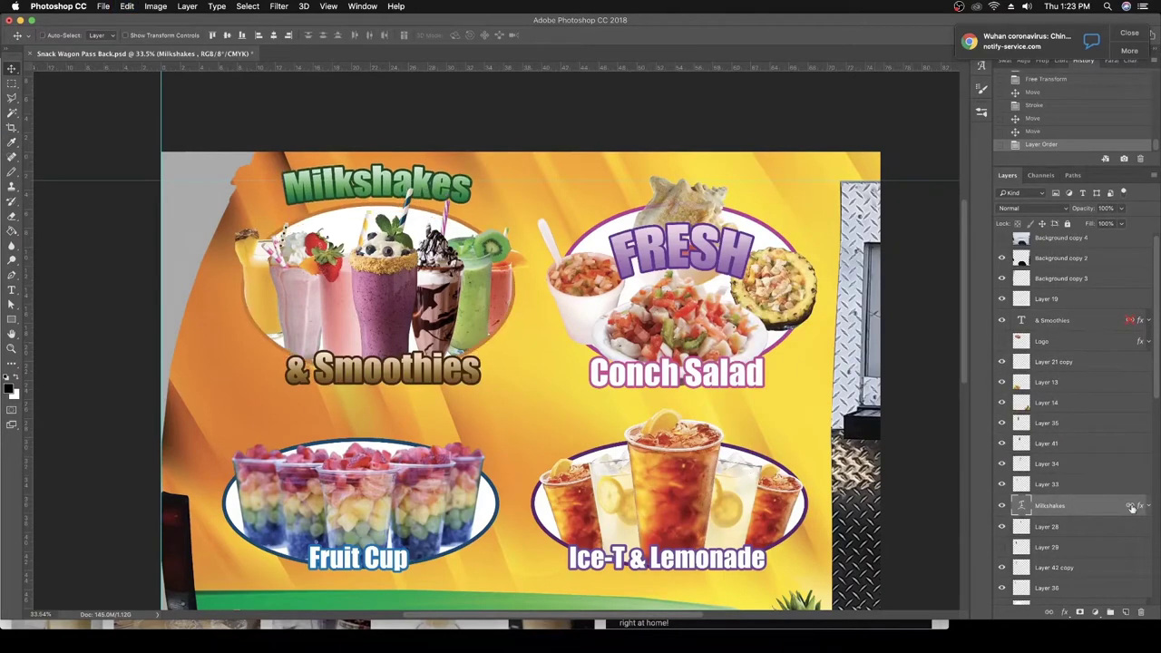